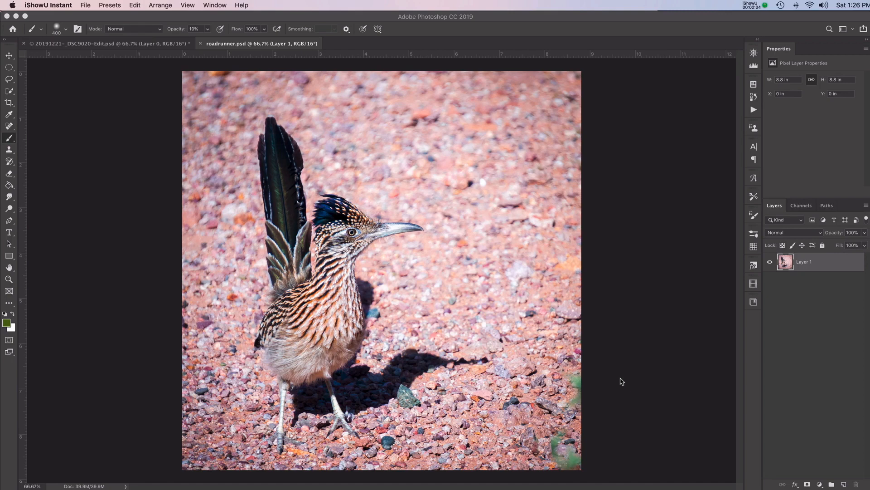
Select the roadrunner automatically with Select Subject.
left_click(639, 126)
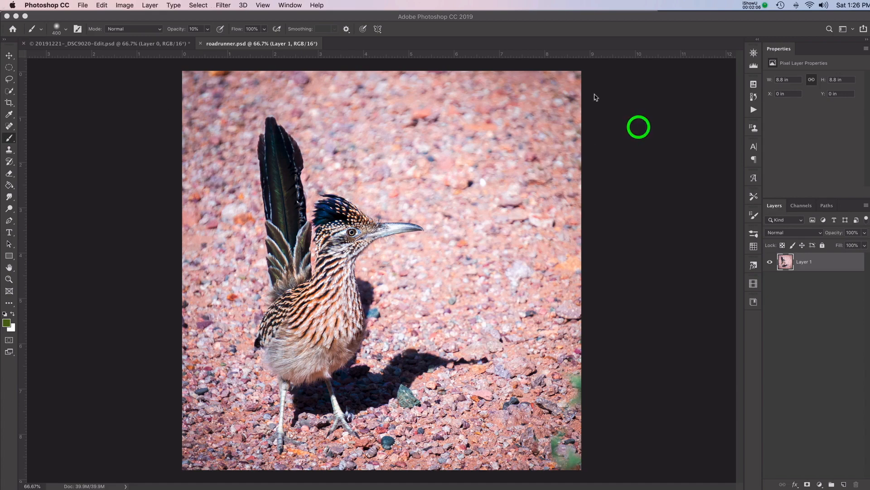
left_click(200, 6)
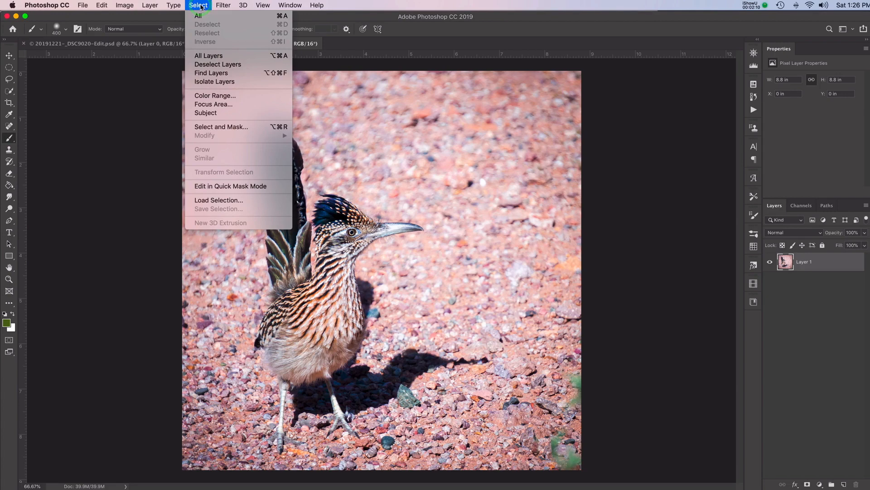
left_click(213, 113)
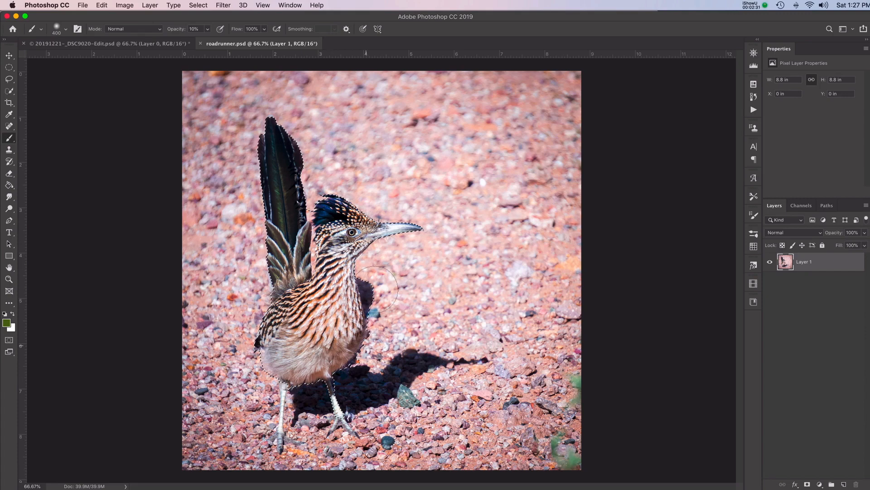
Subtract the shadow areas beside the roadrunner's body from the selection with the Quick Selection tool, and deselect everything.
left_click_drag(8, 92, 46, 90)
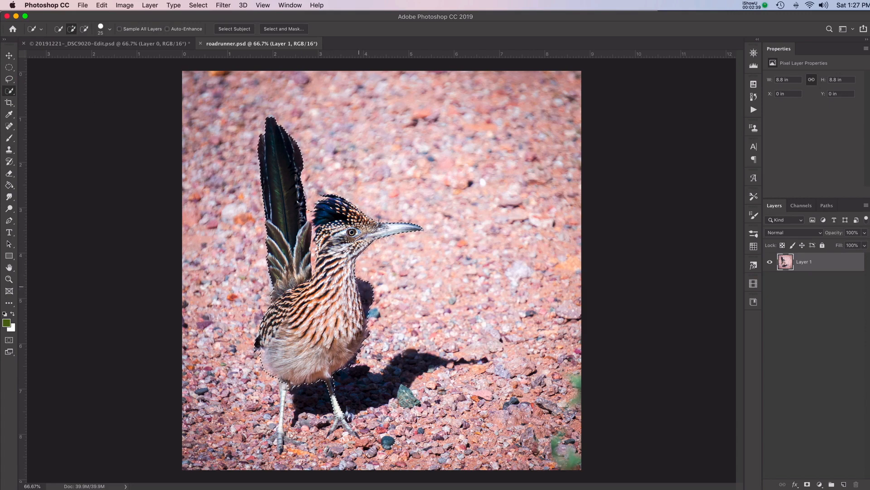
mouse_move(363, 273)
left_mouse_down()
mouse_move(371, 319)
mouse_move(373, 299)
mouse_move(388, 311)
left_mouse_up()
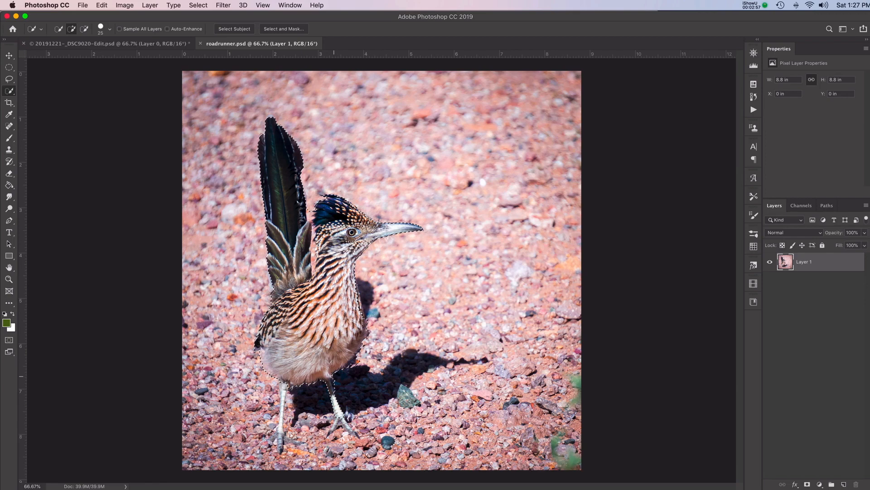
mouse_move(356, 381)
left_mouse_down()
mouse_move(382, 384)
mouse_move(398, 369)
mouse_move(377, 382)
left_mouse_up()
left_click(200, 5)
left_click(207, 24)
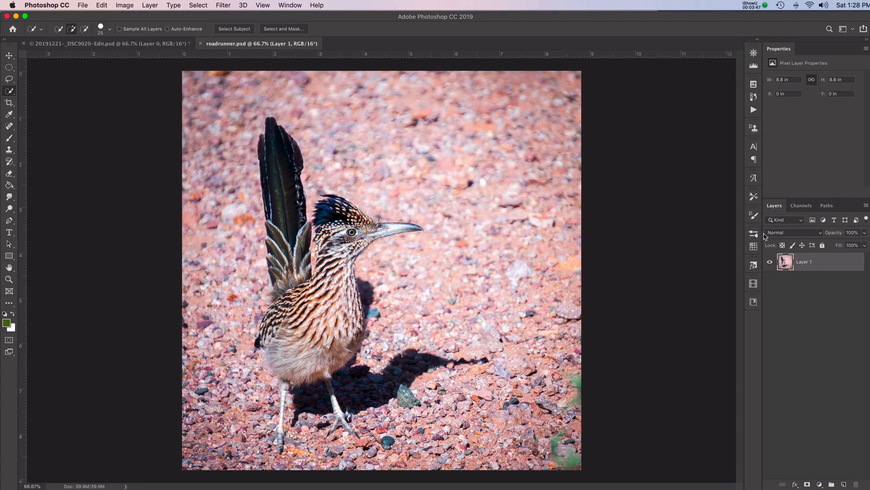
Duplicate Layer 1 and open the copy in the Topaz ReMask 5 filter.
left_click_drag(784, 262, 844, 484)
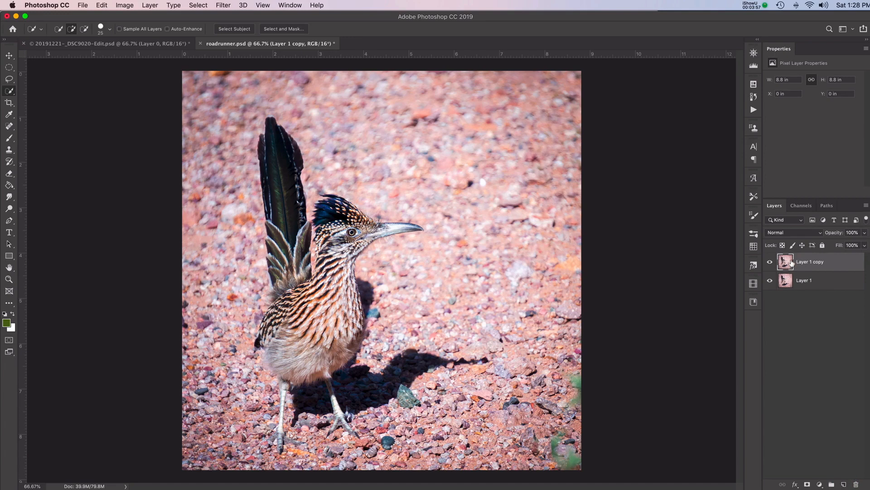
left_click(223, 5)
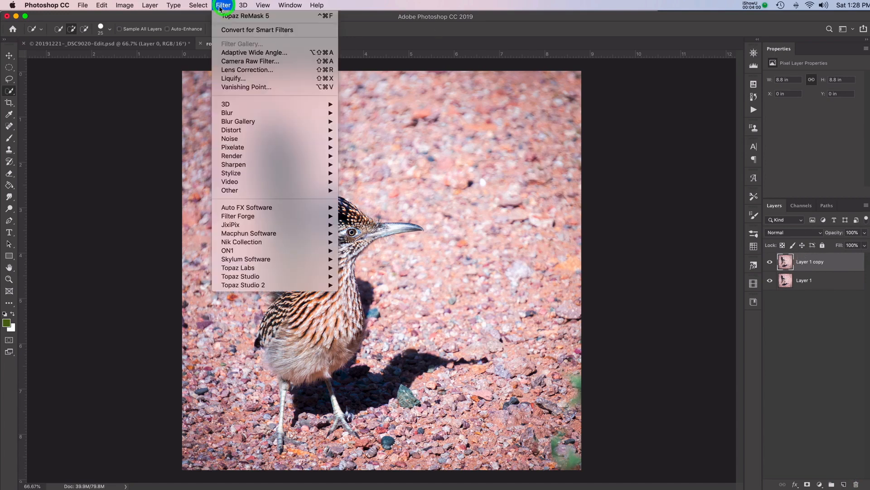
mouse_move(281, 286)
left_click(399, 387)
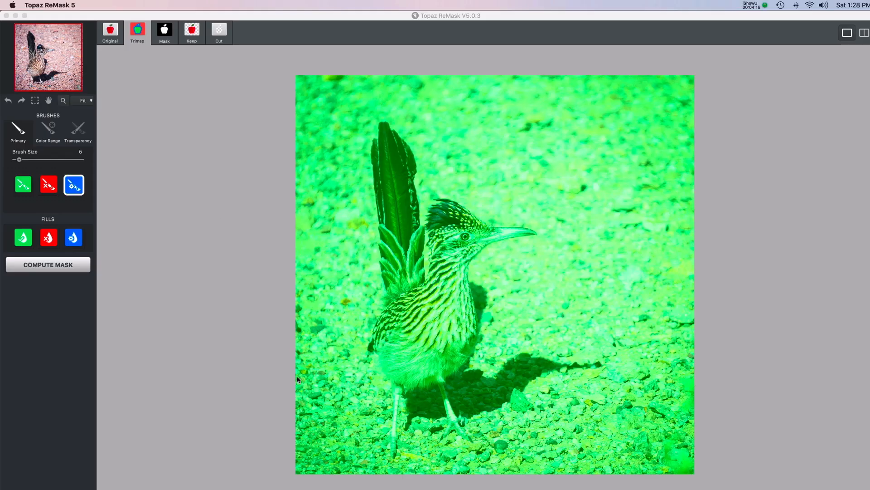
Trace the ground line, the roadrunner's outline and its shadow edge across the image with the blue compute brush at size 25.
left_click_drag(19, 159, 24, 160)
mouse_move(296, 364)
left_mouse_down()
mouse_move(351, 367)
mouse_move(369, 345)
mouse_move(385, 297)
mouse_move(369, 154)
mouse_move(379, 129)
mouse_move(391, 128)
mouse_move(412, 148)
mouse_move(419, 220)
mouse_move(431, 199)
mouse_move(534, 232)
mouse_move(477, 254)
mouse_move(467, 276)
mouse_move(476, 343)
mouse_move(463, 372)
mouse_move(530, 354)
mouse_move(566, 363)
mouse_move(700, 361)
left_mouse_up()
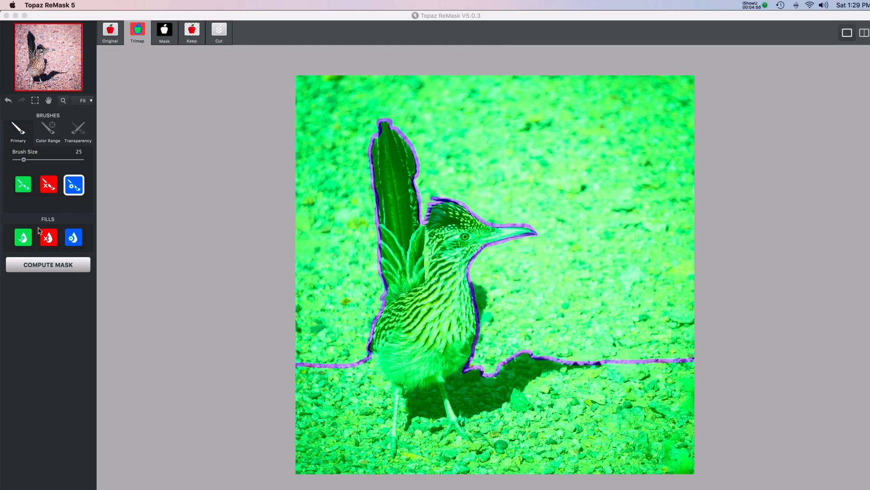
Fill the background above the traced line with the red cut color, compute the mask and show the Keep result.
left_click(48, 237)
left_click(339, 210)
left_click(52, 265)
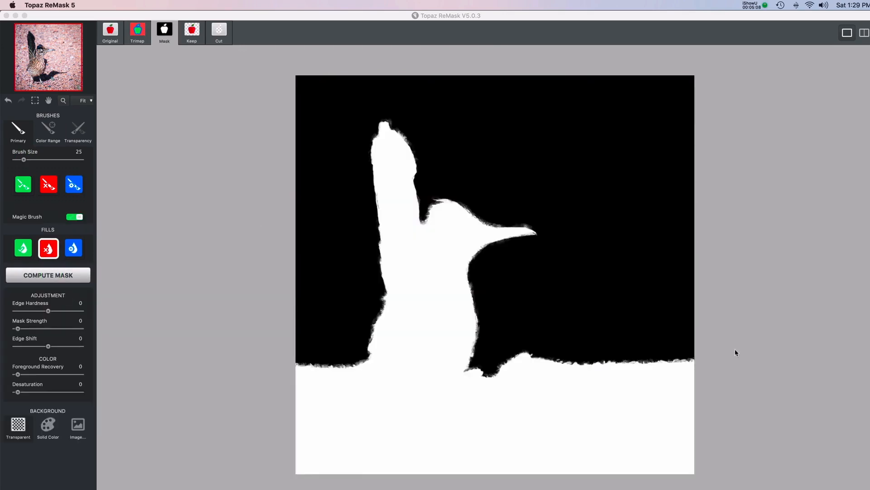
left_click(192, 32)
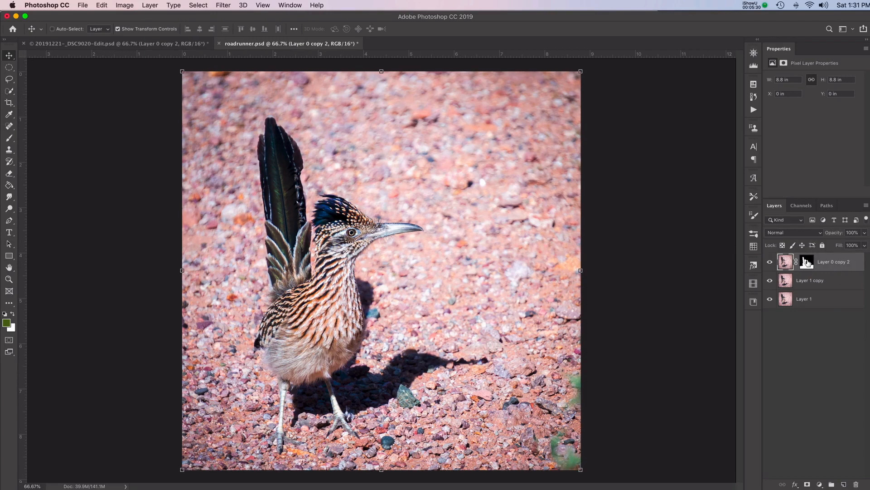
Preview the cut-out with both lower layers hidden, show Layer 1 again and delete Layer 1 copy.
left_click_drag(770, 281, 769, 303)
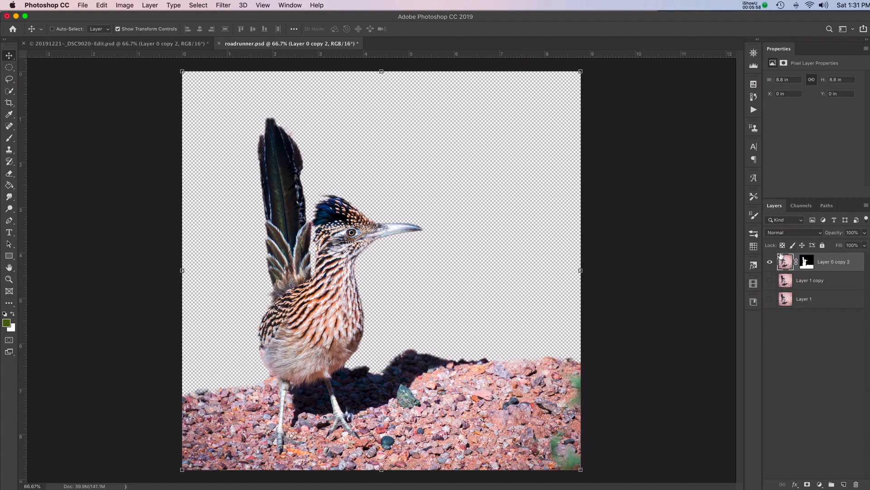
left_click(770, 299)
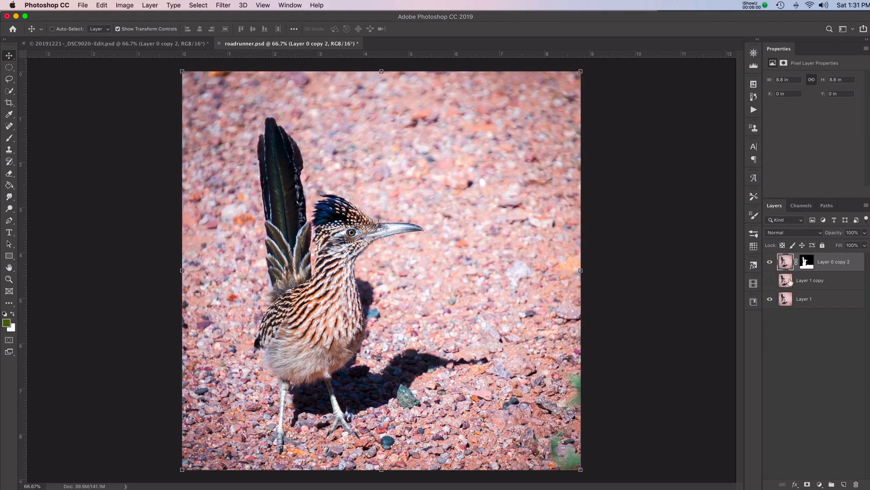
left_click(785, 280)
left_click_drag(786, 280, 857, 485)
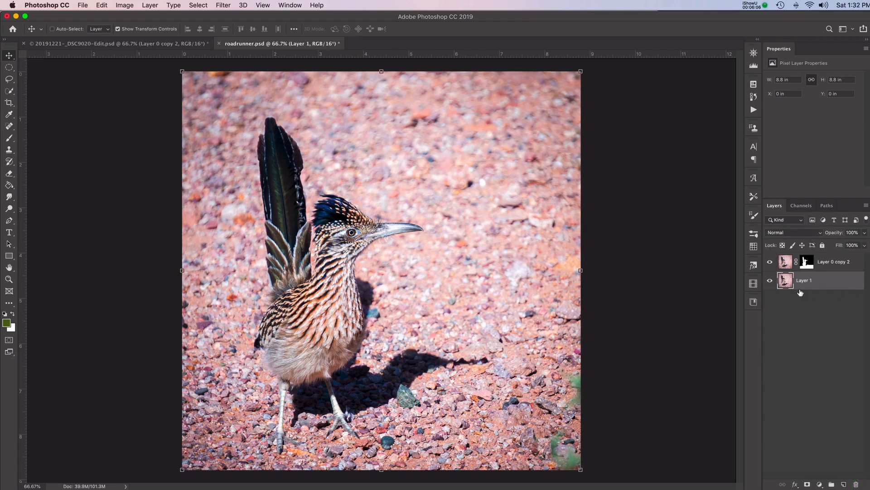
Hide Layer 0 copy 2 and place Mojave-9.jpg from the Mojave folder in Lightroom Classic above Layer 1 in Photoshop.
left_click(770, 262)
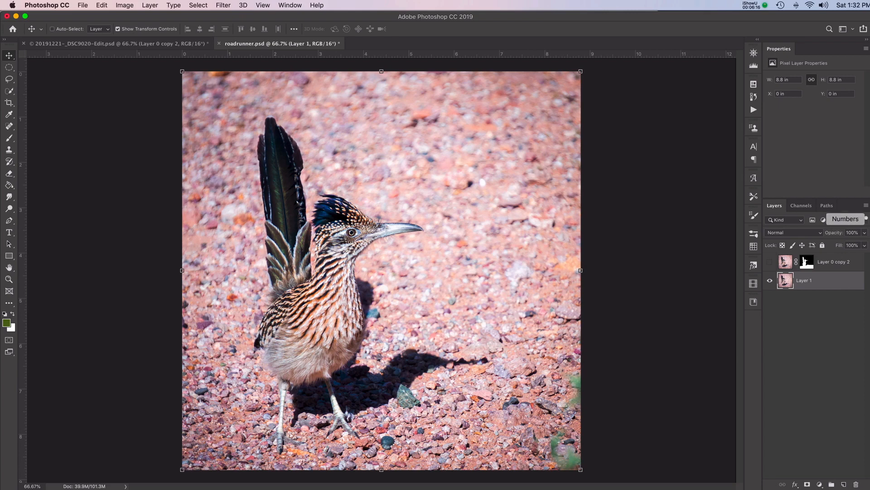
left_click(868, 318)
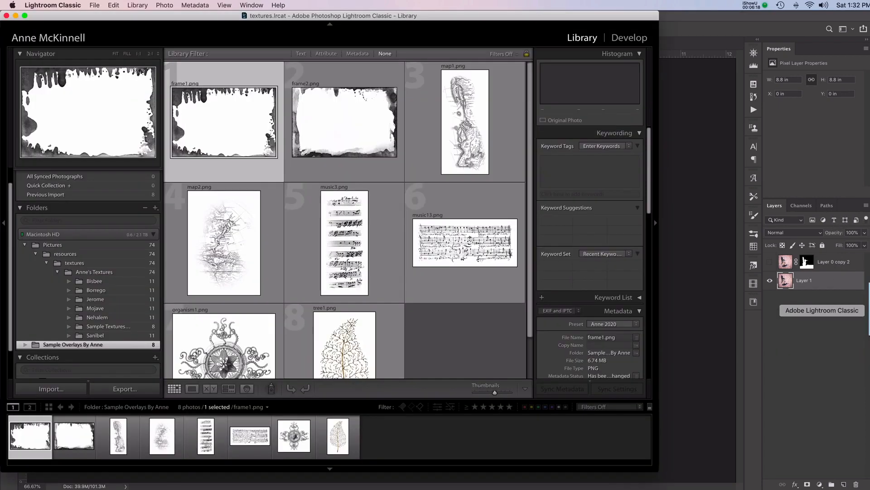
left_click(107, 308)
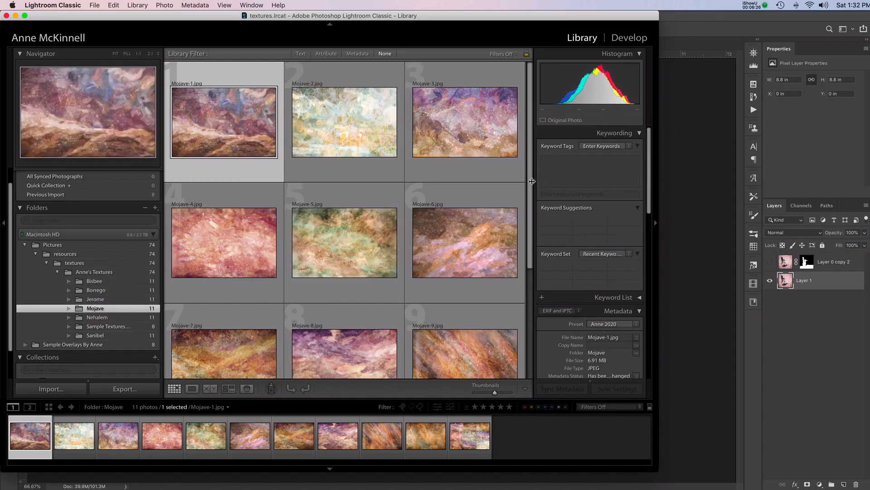
left_click_drag(531, 182, 531, 284)
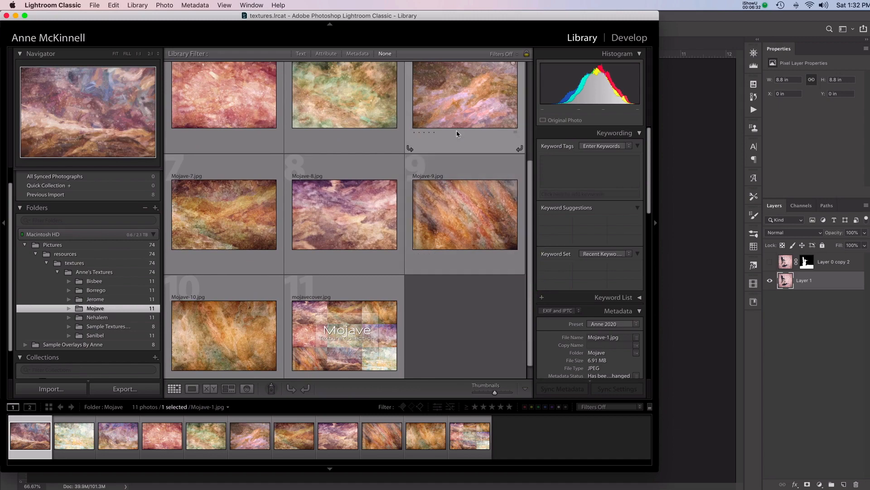
left_click(458, 214)
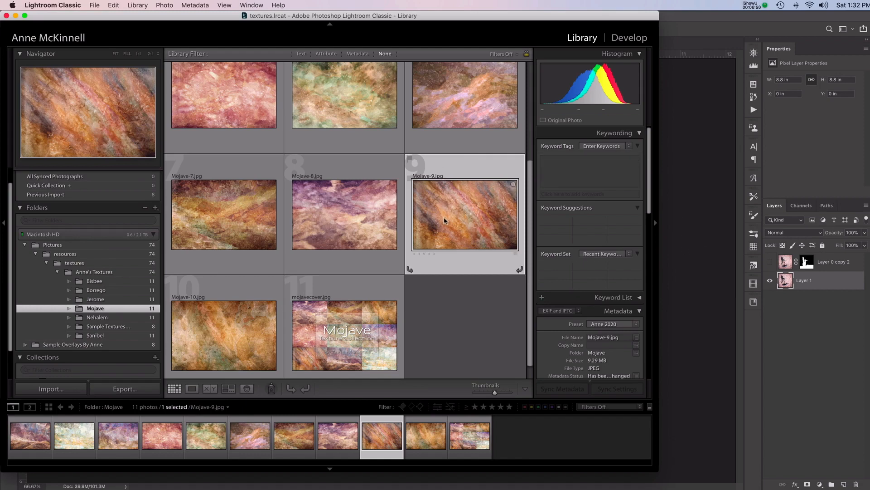
left_click_drag(442, 220, 688, 225)
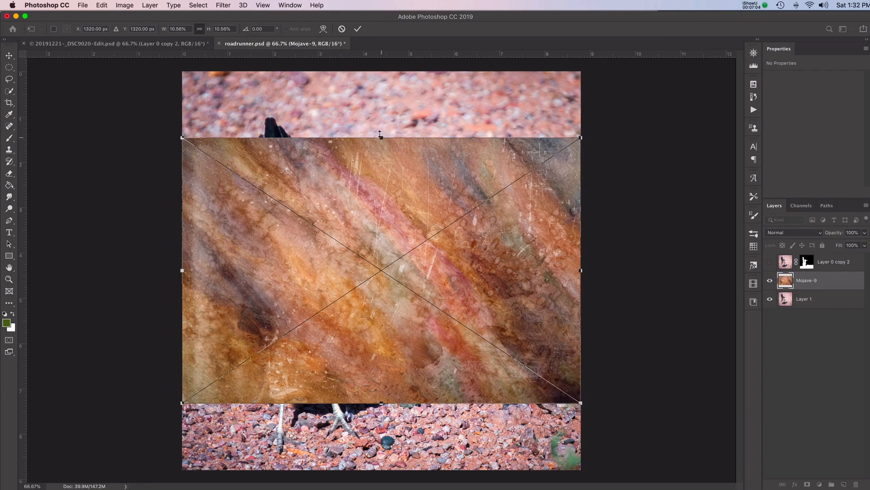
Stretch the Mojave-9 texture vertically to a height of 8.8 in so it fills the canvas, and commit the placement.
left_click_drag(382, 137, 379, 72)
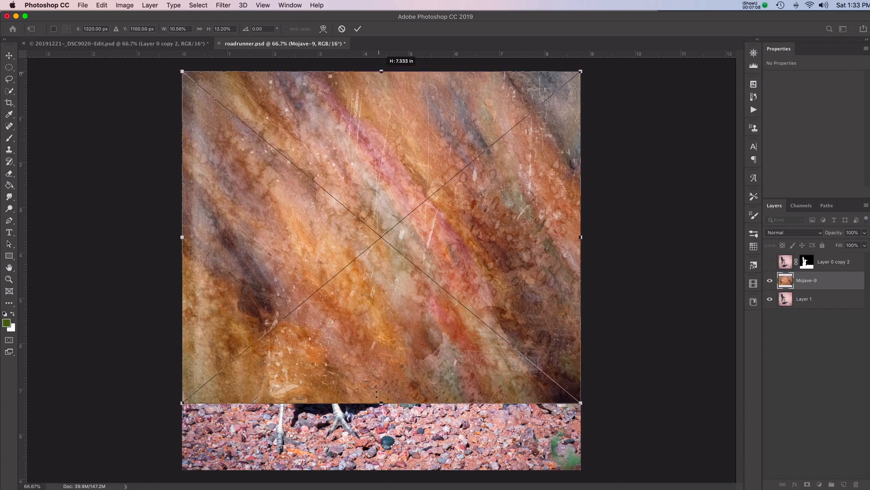
left_click_drag(381, 403, 382, 469)
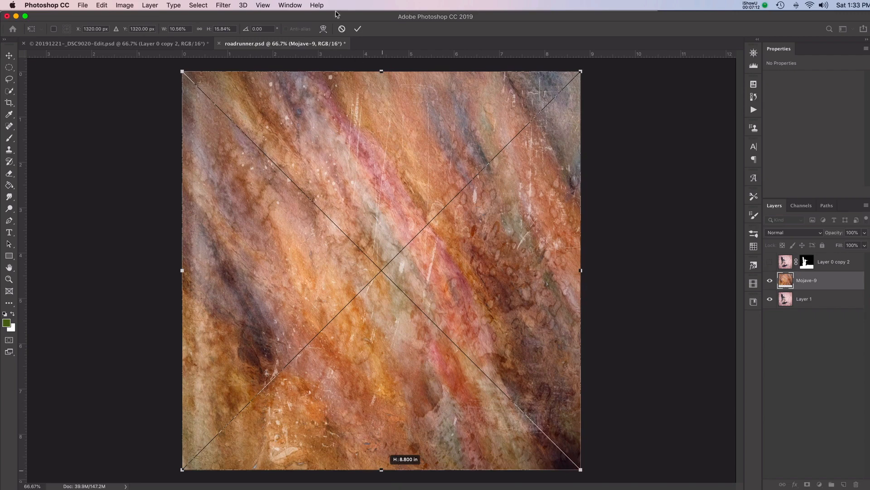
left_click(357, 29)
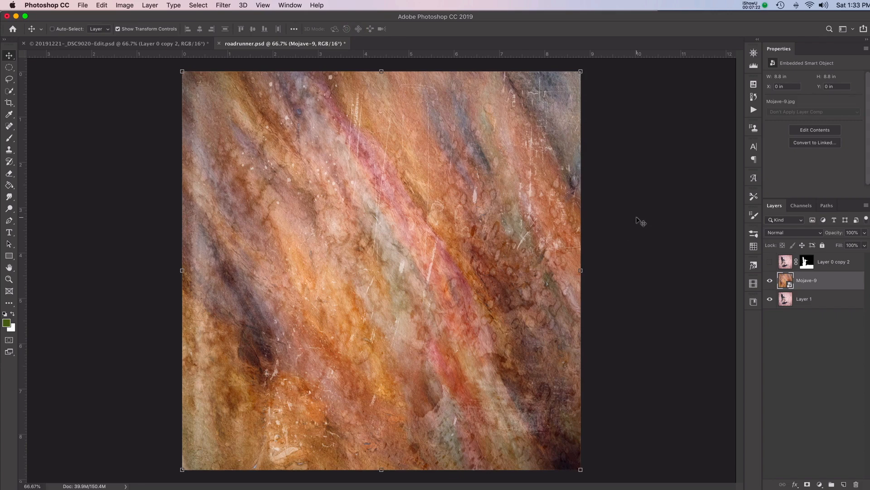
Set the Mojave-9 layer's blend mode to Multiply and preview it with the masked bird layer turned on and off.
left_click(805, 231)
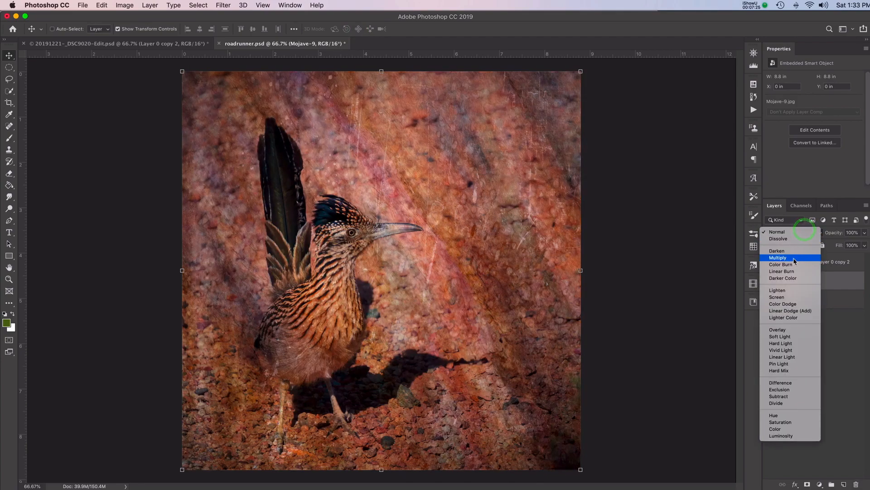
left_click(791, 257)
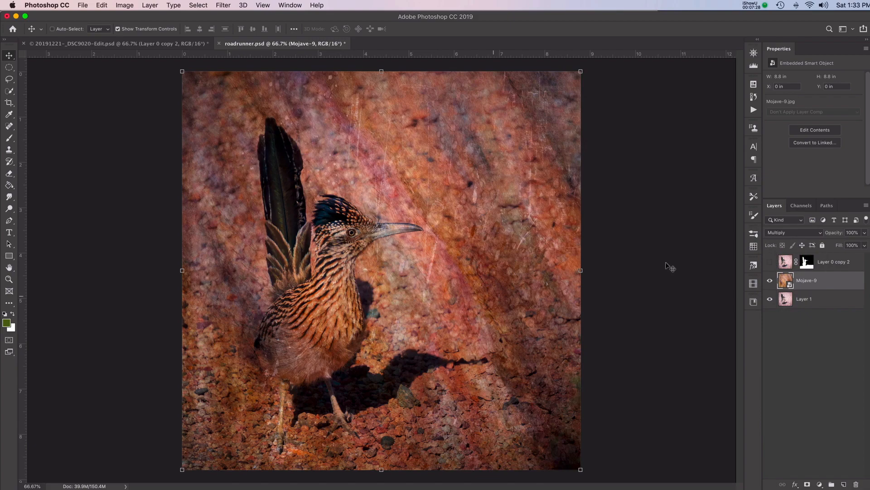
left_click(770, 261)
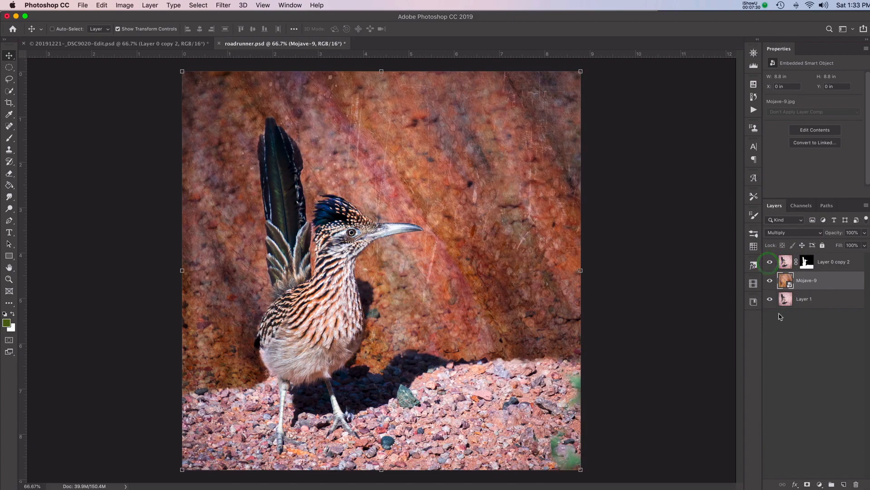
left_click(770, 261)
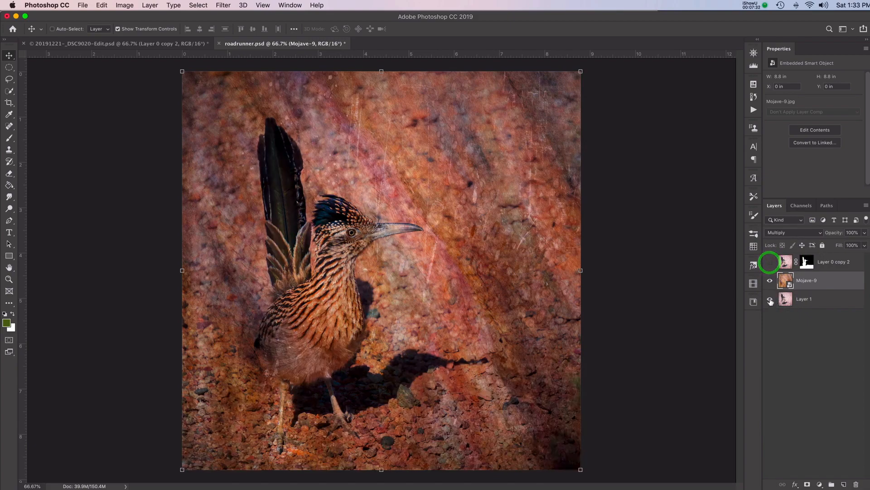
Hide Layer 1 and place Jerome-8.jpg from the Jerome folder in Lightroom Classic above the Mojave-9 layer in Photoshop.
left_click(771, 300)
left_click(783, 281)
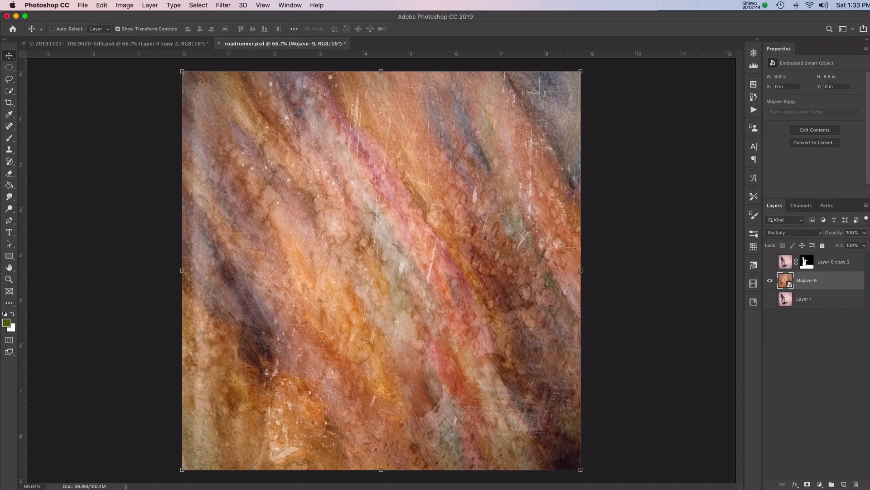
left_click(868, 314)
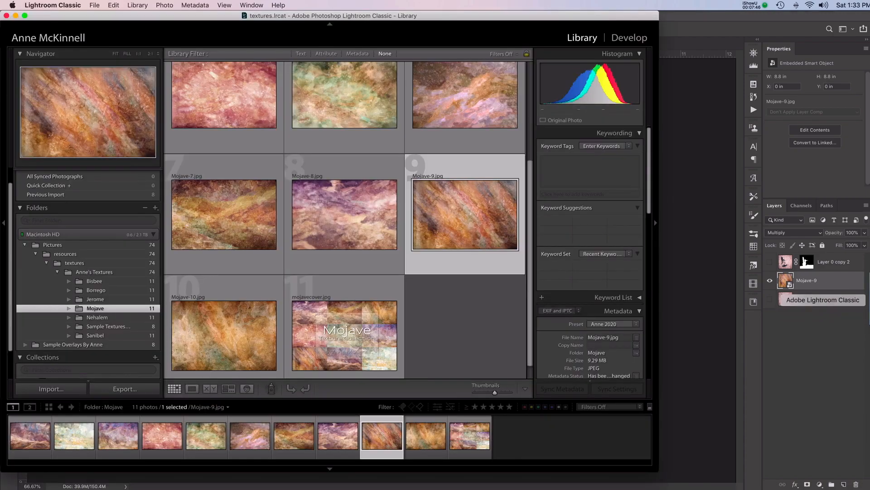
left_click(111, 298)
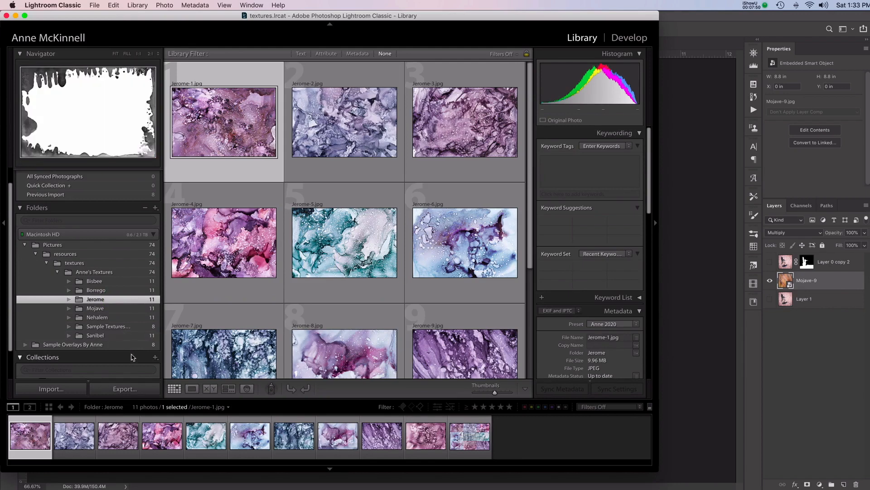
left_click_drag(529, 158, 529, 250)
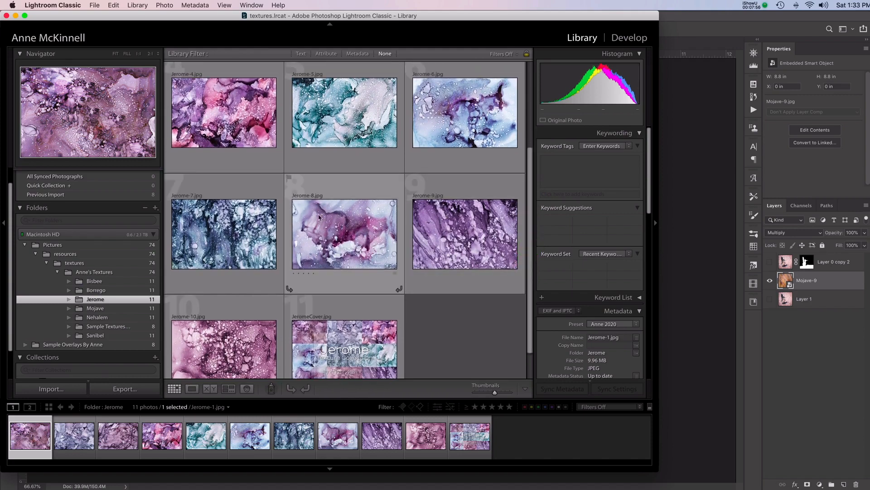
left_click(334, 239)
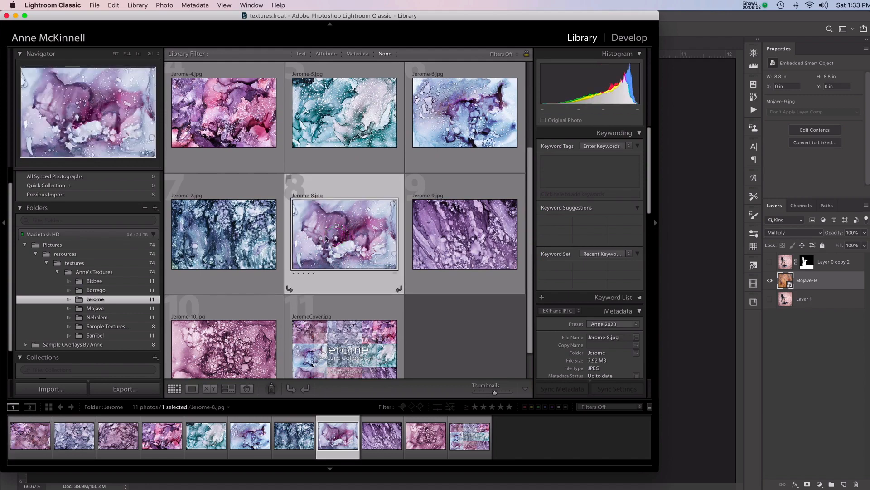
left_click_drag(322, 237, 679, 262)
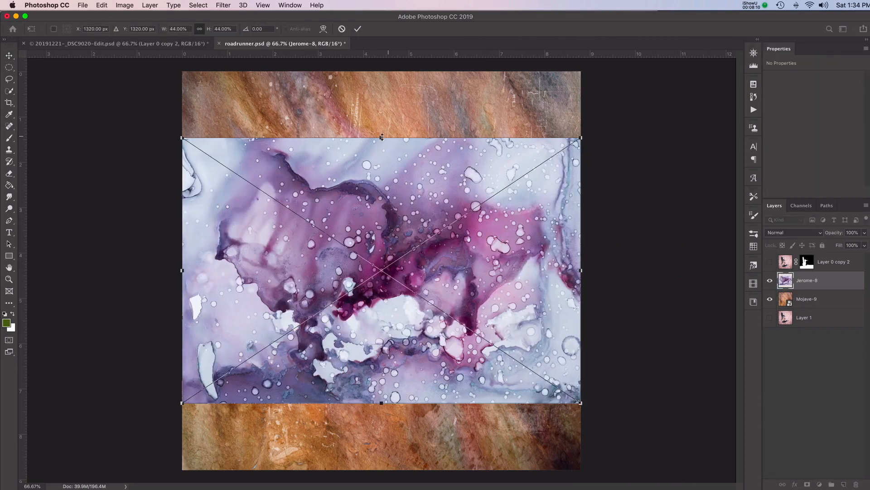
Stretch the Jerome-8 texture vertically to a height of 8.8 in so it fills the canvas, and commit the placement.
left_click_drag(382, 137, 380, 71)
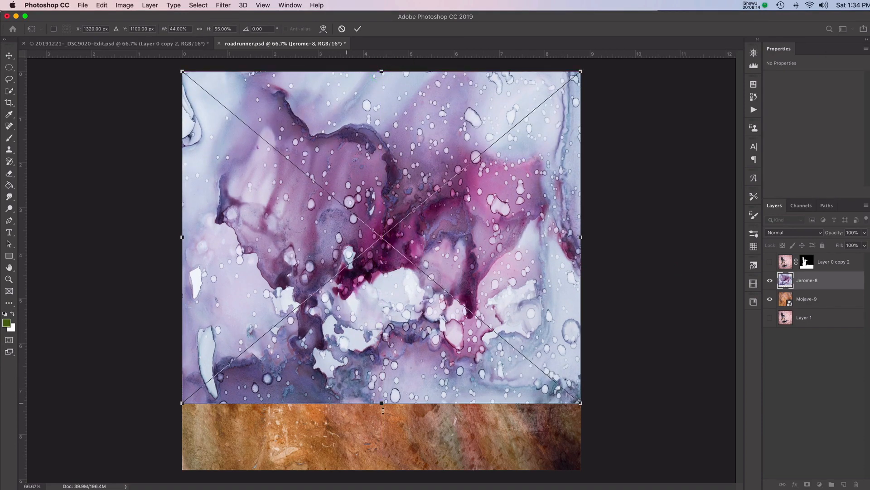
left_click_drag(382, 403, 383, 473)
left_click(358, 29)
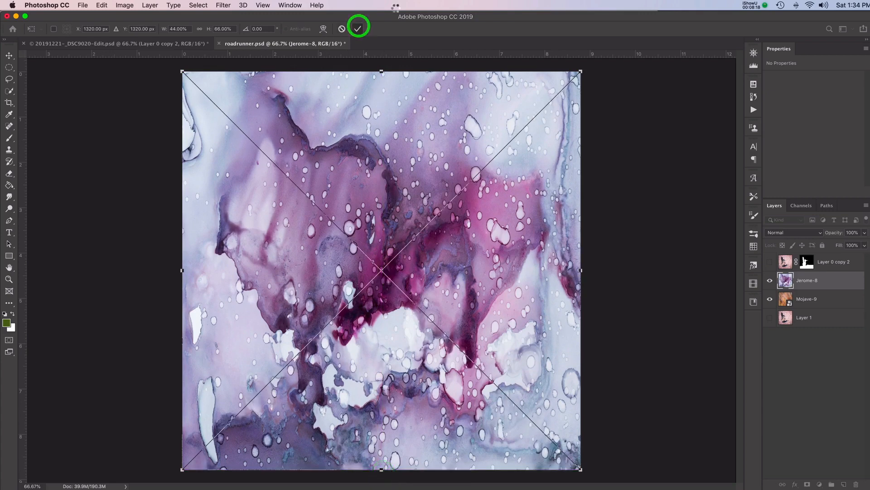
Set the Jerome-8 layer's blend mode to Overlay and its opacity to 75%.
left_click(798, 233)
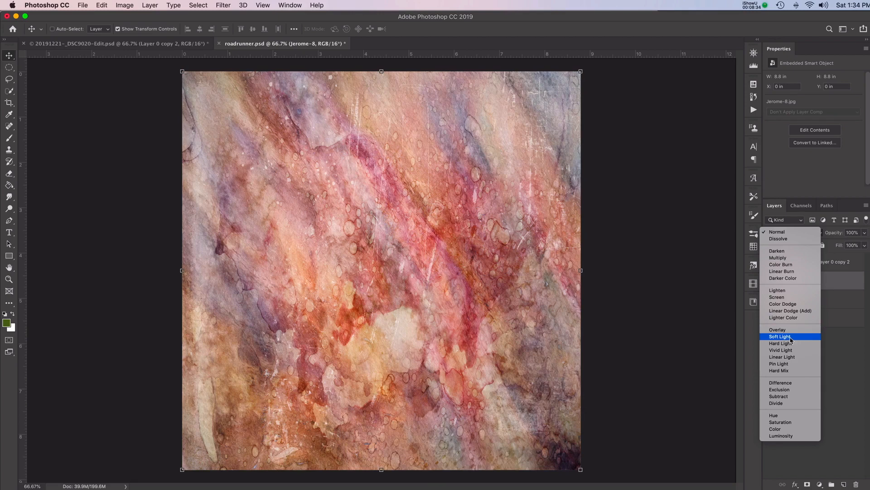
left_click(793, 330)
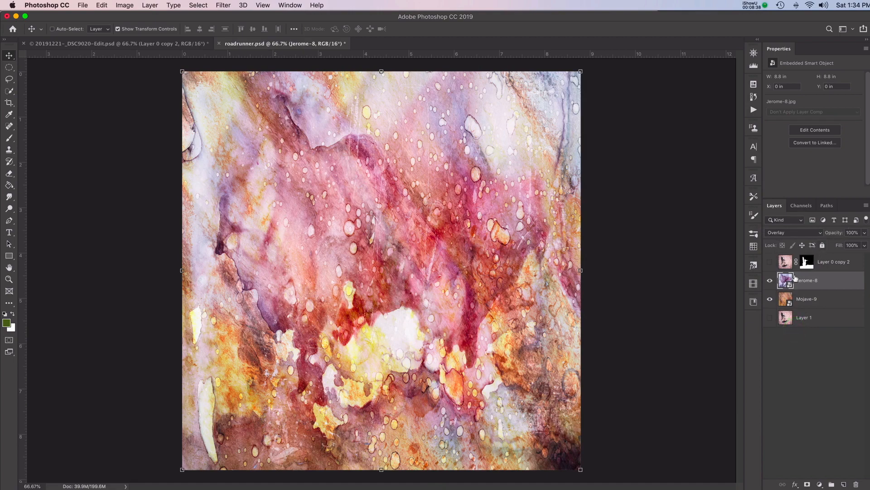
left_click_drag(865, 235, 856, 249)
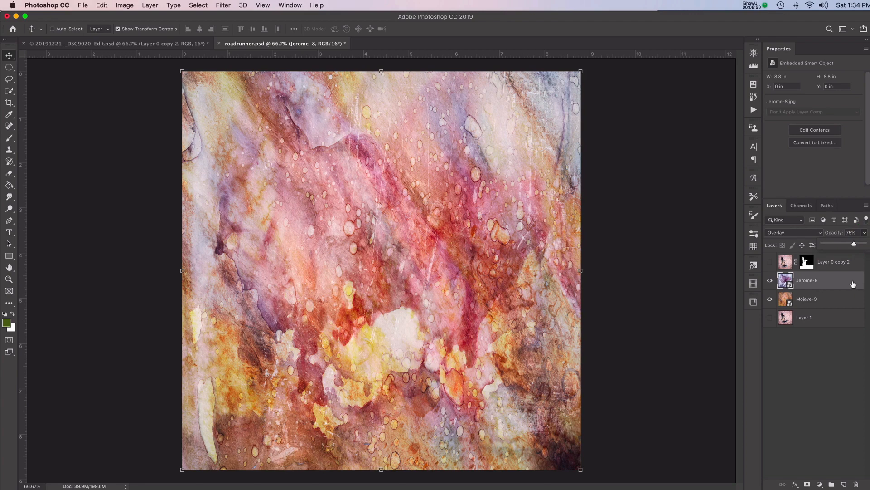
key("super+s")
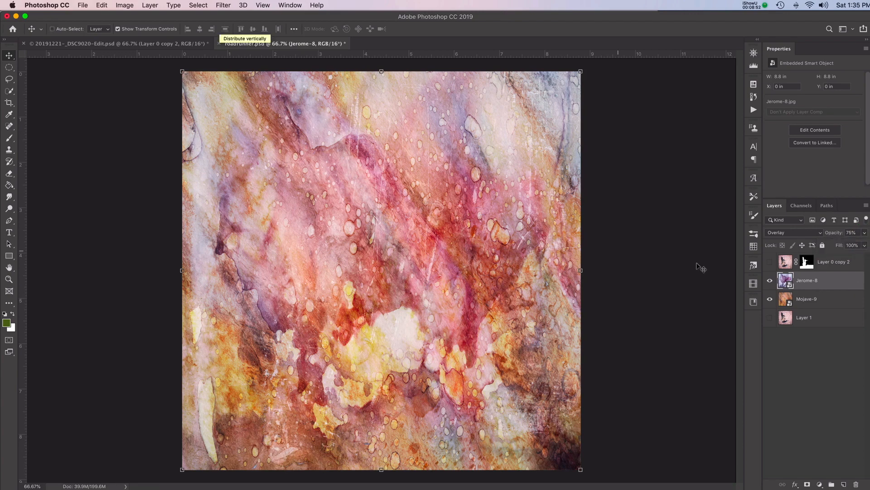
Show Layer 1 and the masked bird layer Layer 0 copy 2 together with the two textures.
left_click(770, 318)
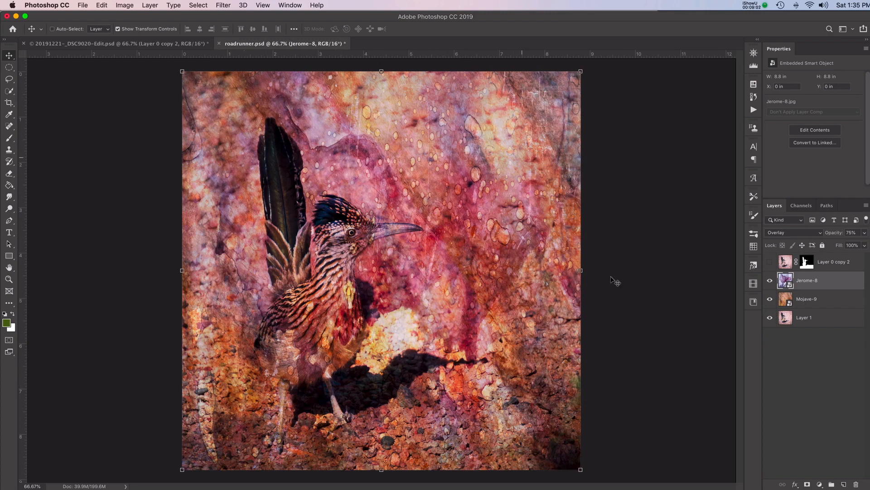
left_click(770, 262)
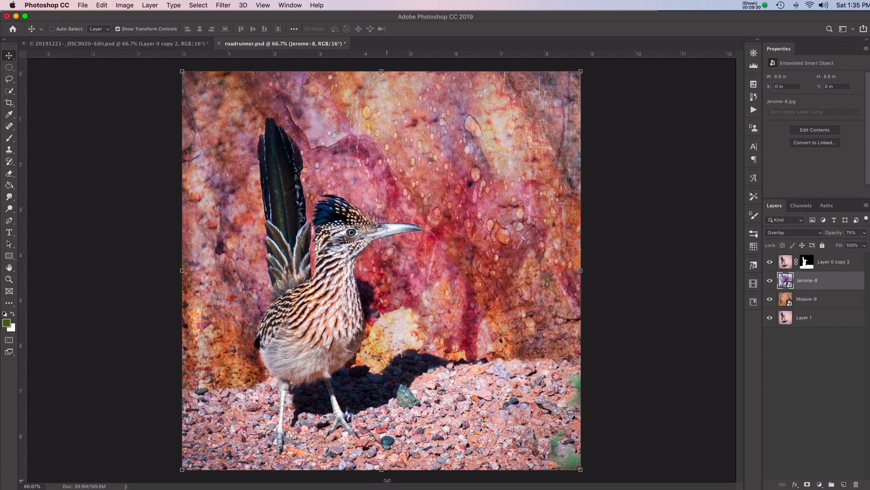
Duplicate the masked Layer 0 copy 2 as Layer 0 copy 3 and hide the original.
left_click(807, 262)
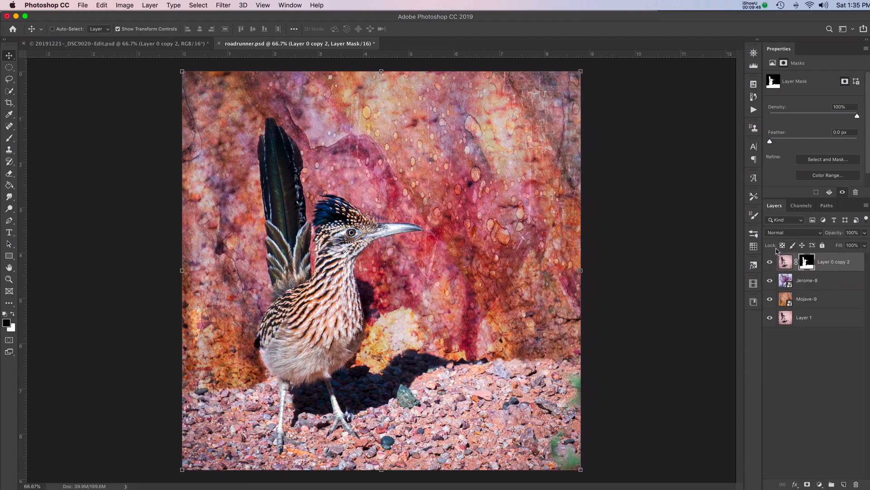
left_click(782, 262)
left_click_drag(782, 262, 844, 484)
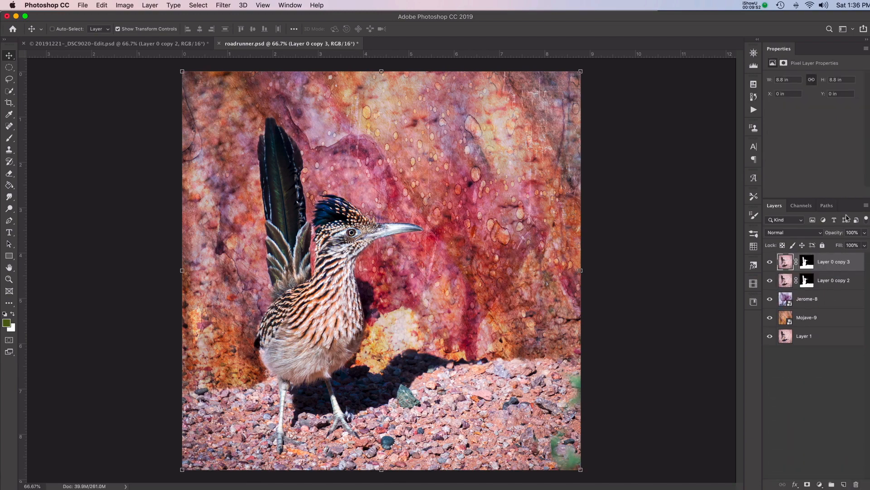
left_click(770, 280)
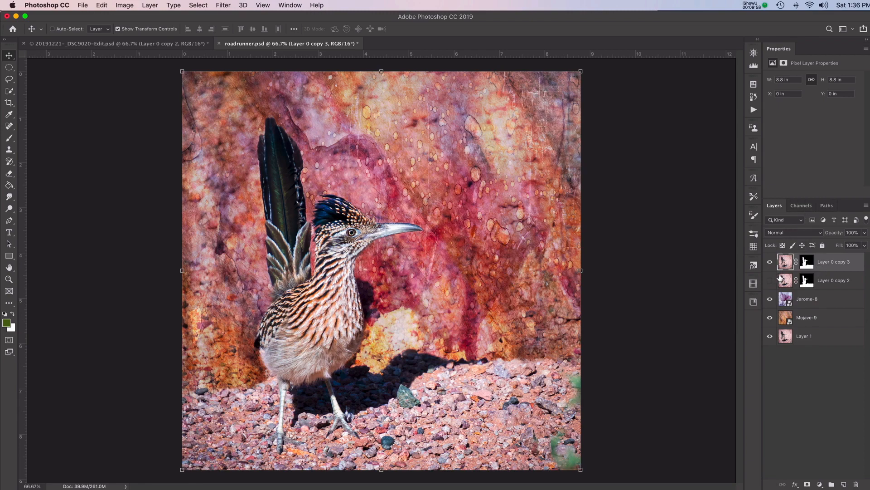
Paint black at 10% brush opacity on Layer 0 copy 3's mask along the line where the gravel meets the rock wall.
left_click(807, 262)
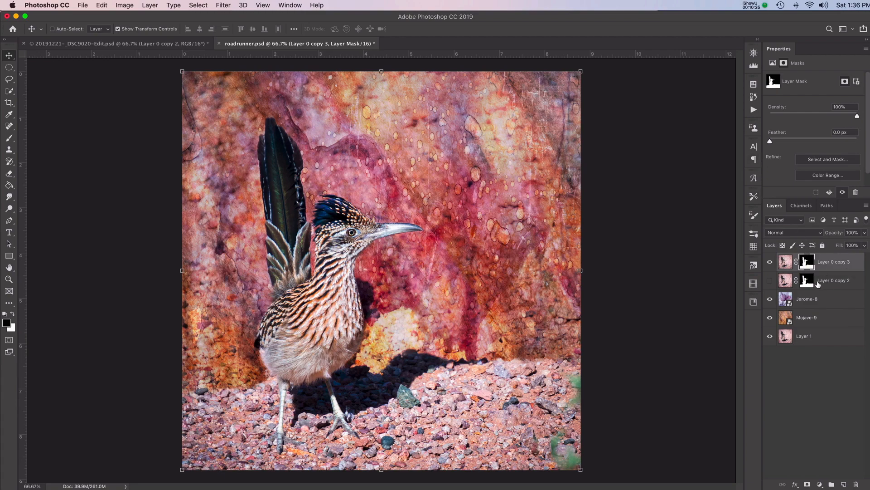
left_click(807, 262)
key("b")
left_click(12, 139)
left_click(41, 139)
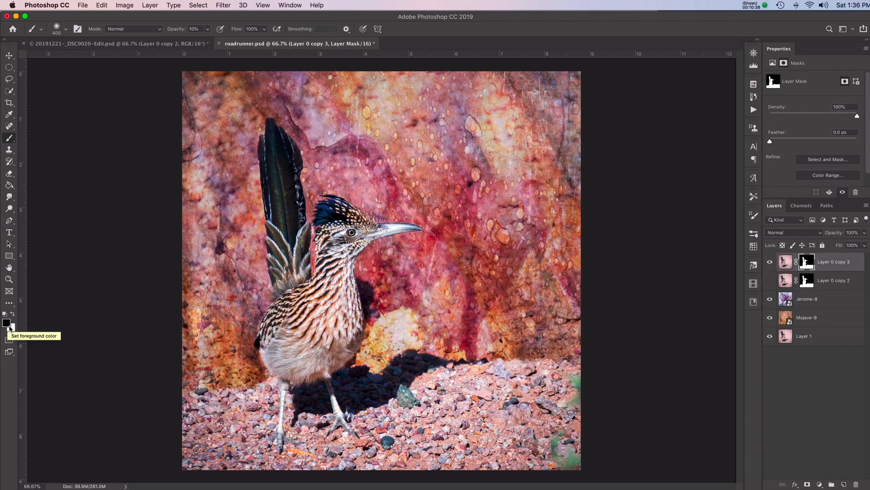
left_click(208, 29)
left_click(208, 30)
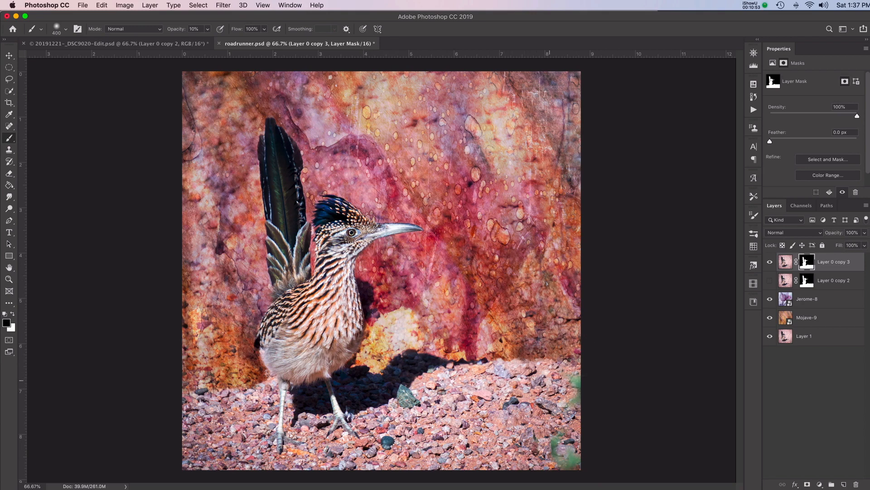
left_click_drag(560, 362, 459, 359)
left_click(562, 361)
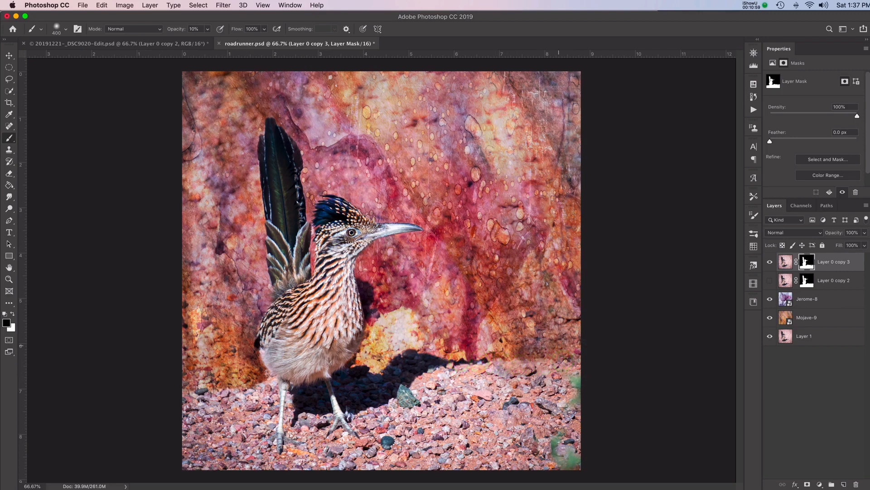
left_click_drag(459, 361, 363, 373)
mouse_move(245, 386)
left_mouse_down()
mouse_move(184, 397)
mouse_move(244, 389)
mouse_move(267, 399)
mouse_move(198, 399)
mouse_move(204, 412)
mouse_move(230, 412)
mouse_move(275, 386)
left_mouse_up()
mouse_move(395, 385)
left_mouse_down()
mouse_move(549, 381)
mouse_move(580, 395)
mouse_move(495, 394)
mouse_move(408, 408)
mouse_move(470, 419)
mouse_move(571, 418)
mouse_move(399, 399)
left_mouse_up()
left_click(413, 372)
left_click(360, 364)
left_click(410, 376)
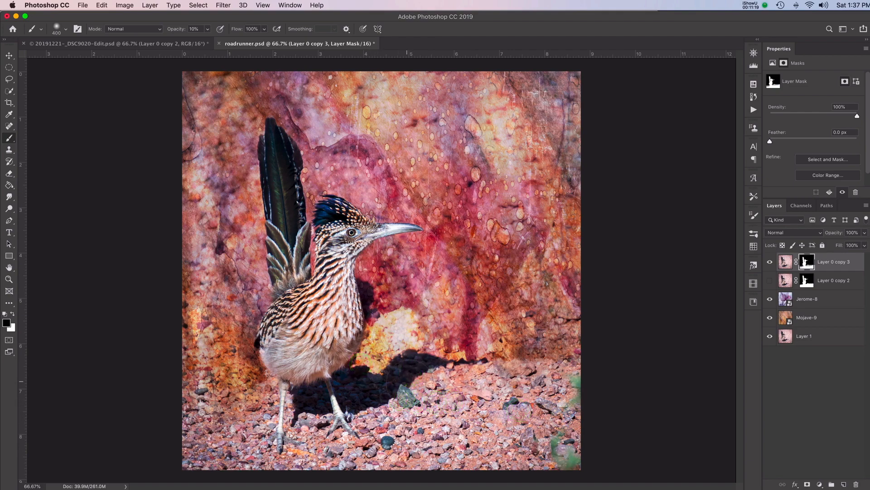
left_click(362, 366)
left_click(393, 374)
left_click(409, 366)
left_click(436, 360)
left_click(460, 366)
left_click(479, 361)
left_click(501, 360)
left_click(523, 364)
left_click(558, 366)
left_click(586, 366)
left_click(555, 364)
left_click(523, 360)
left_click(487, 362)
left_click(458, 362)
left_click(487, 361)
left_click(410, 353)
left_click(385, 362)
left_click(372, 371)
left_click(343, 376)
Brush black lightly over the gravel foreground on Layer 0 copy 3's mask to let the textures show through.
left_click(350, 399)
left_click(398, 402)
left_click(427, 404)
left_click(457, 412)
left_click(405, 399)
left_click(438, 397)
left_click(530, 403)
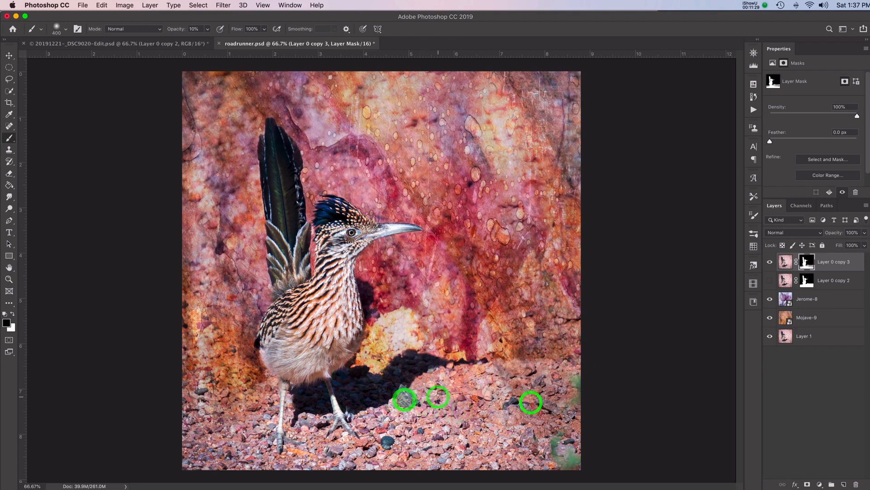
left_click(369, 402)
left_click(299, 414)
left_click(281, 414)
left_click(257, 410)
left_click(240, 411)
left_click(213, 412)
left_click(191, 415)
left_click(190, 405)
left_click(197, 444)
left_click(235, 451)
left_click(264, 453)
left_click(291, 451)
left_click(346, 462)
left_click(390, 456)
left_click(421, 454)
left_click(438, 456)
left_click(461, 457)
left_click(481, 458)
left_click(521, 459)
left_click(536, 457)
left_click(561, 455)
left_click(556, 450)
left_click(535, 450)
left_click(505, 449)
left_click(457, 439)
left_click(407, 414)
left_click(426, 404)
left_click(442, 410)
left_click(475, 420)
left_click(497, 422)
left_click(525, 422)
left_click(529, 419)
left_click(550, 417)
left_click(570, 424)
Build up more black on the mask along the gravel's upper edge and the ground beside the bird to soften the transition.
left_click(542, 359)
left_click(578, 361)
left_click(558, 360)
left_click(538, 359)
left_click(519, 357)
left_click(499, 358)
left_click(480, 356)
left_click(499, 360)
left_click(481, 360)
left_click(464, 359)
left_click(445, 358)
left_click(406, 356)
left_click(356, 369)
left_click(428, 378)
left_click(501, 385)
left_click(551, 386)
left_click(563, 383)
left_click(566, 366)
left_click(555, 355)
left_click(529, 357)
left_click(482, 356)
left_click(462, 355)
left_click(448, 354)
left_click(434, 356)
left_click(412, 360)
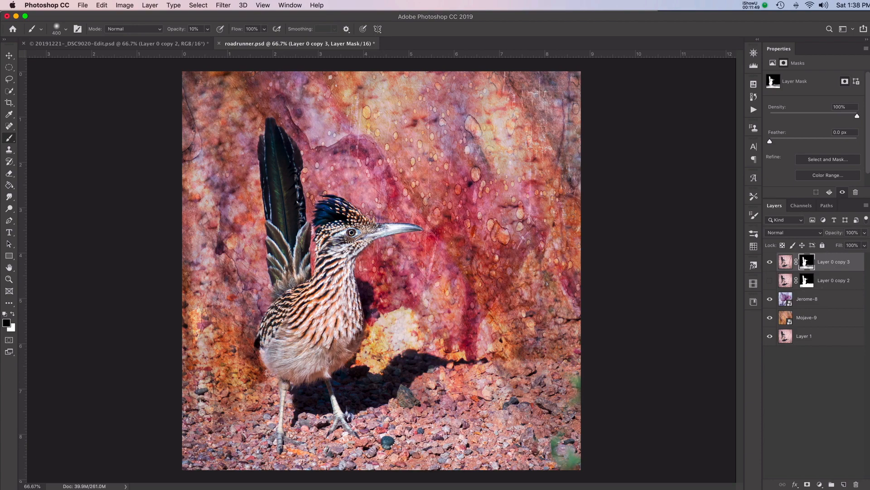
left_click(552, 454)
left_click(563, 453)
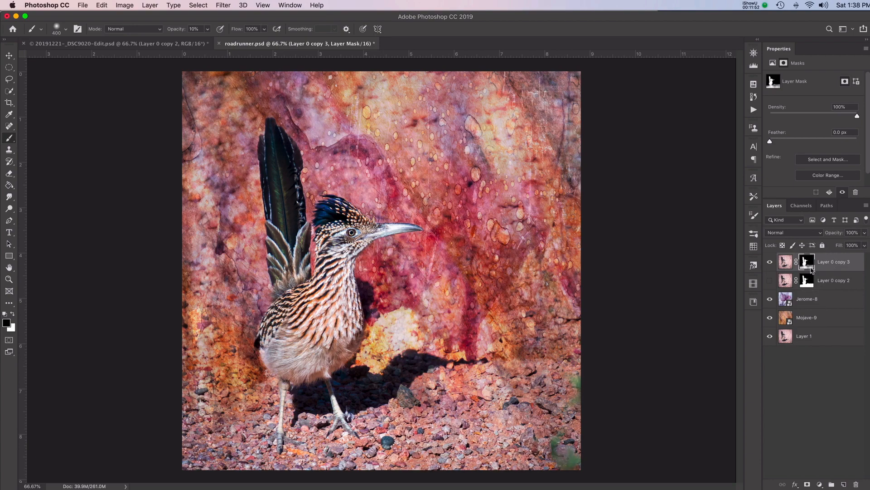
left_click(574, 427)
left_click(535, 361)
left_click(511, 360)
left_click(476, 358)
left_click(463, 359)
left_click(564, 364)
left_click(519, 362)
left_click(461, 358)
left_click(400, 363)
left_click(383, 368)
left_click(375, 369)
left_click(367, 370)
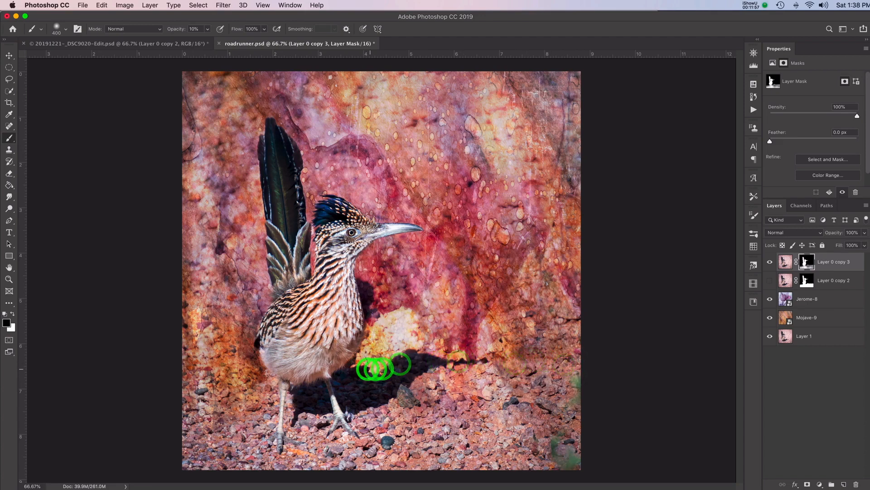
Paint the mask over the gravel behind the bird's legs near the canvas's left edge, and save roadrunner.psd.
left_click(306, 388)
left_click(276, 390)
left_click(221, 406)
left_click(186, 406)
left_click(200, 402)
left_click(202, 392)
left_click(204, 417)
left_click(185, 479)
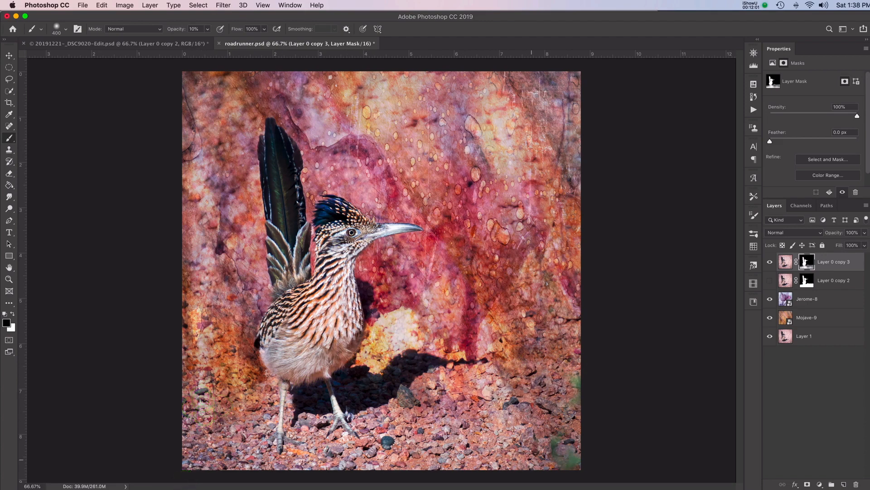
left_click(498, 385)
key("super+s")
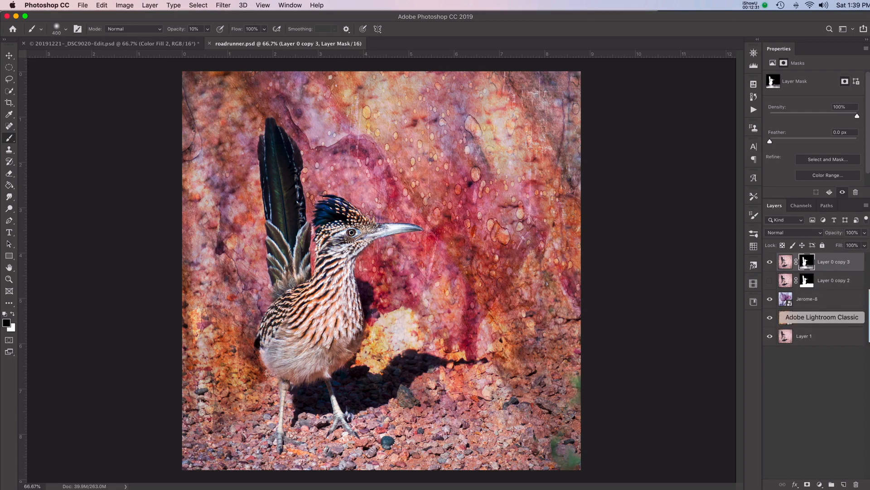
Place frame2.png from the sample overlays folder in Lightroom Classic above Layer 0 copy 3 in Photoshop.
left_click(869, 317)
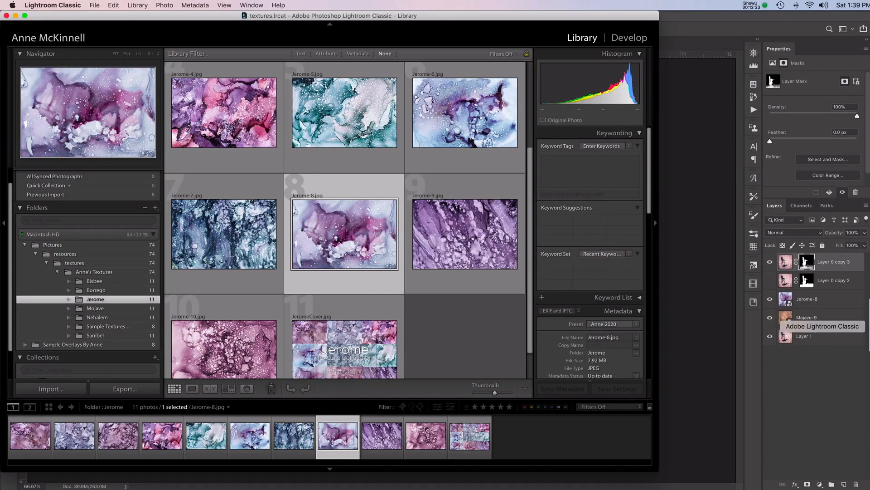
left_click(67, 345)
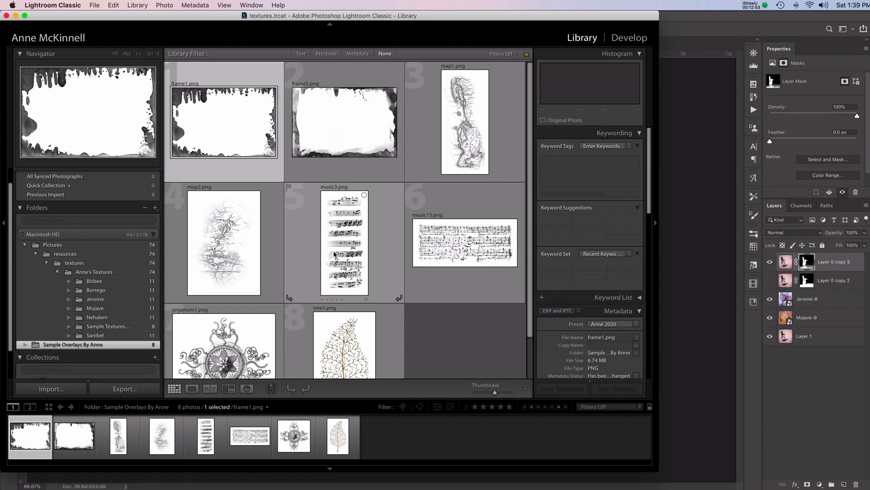
left_click_drag(531, 271, 530, 175)
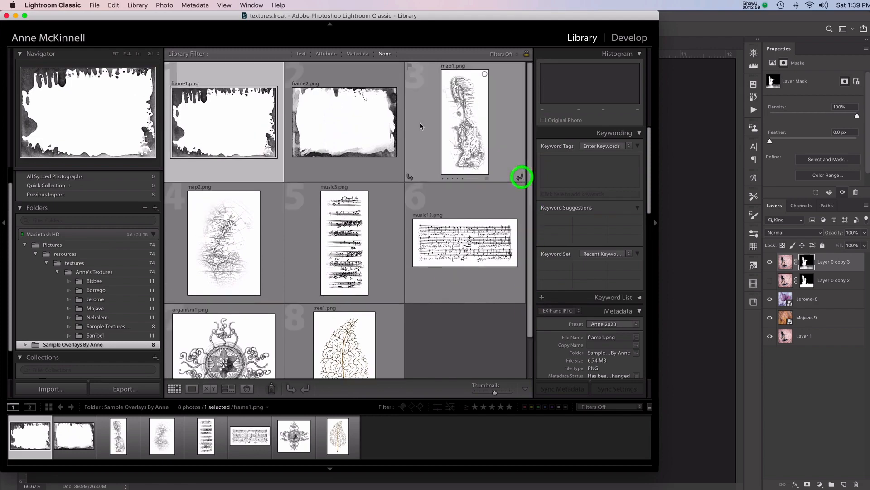
left_click(338, 129)
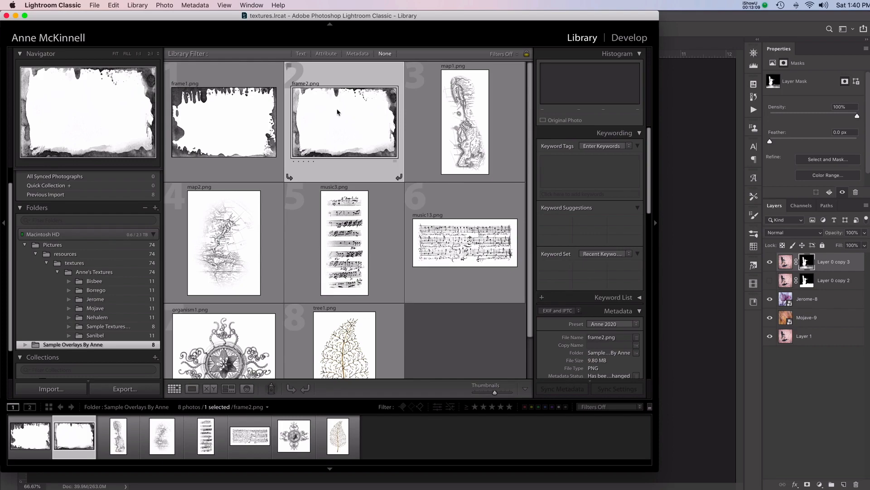
left_click_drag(314, 125, 689, 269)
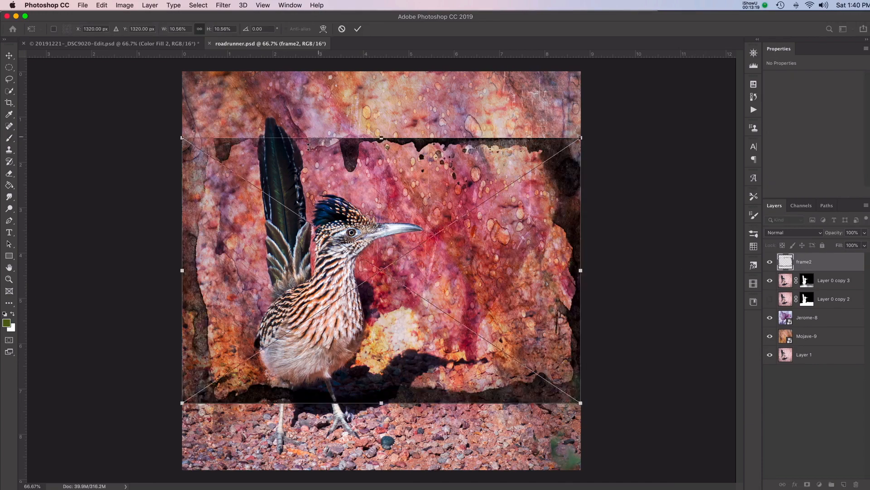
Stretch the frame2 overlay vertically to a height of 8.8 in so it frames the whole canvas, and commit the placement.
left_click_drag(381, 138, 381, 71)
left_click_drag(381, 402, 381, 469)
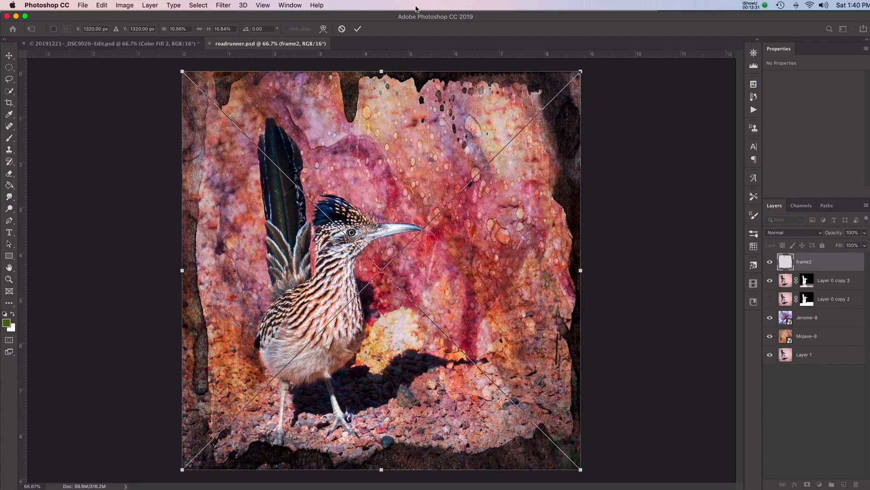
left_click(358, 29)
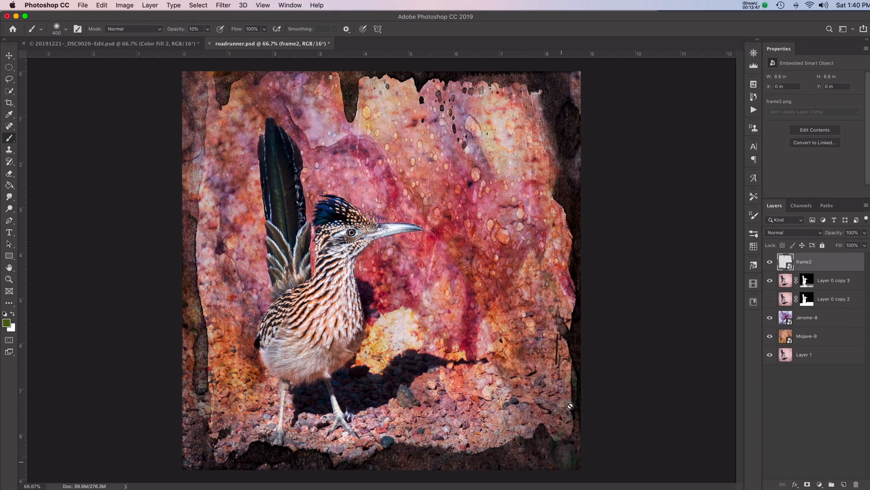
Enlarge the frame2 overlay beyond the canvas's lower and left edges to 8.917 by 9.027 in, keeping its blend mode at Normal.
key("v")
left_click(8, 56)
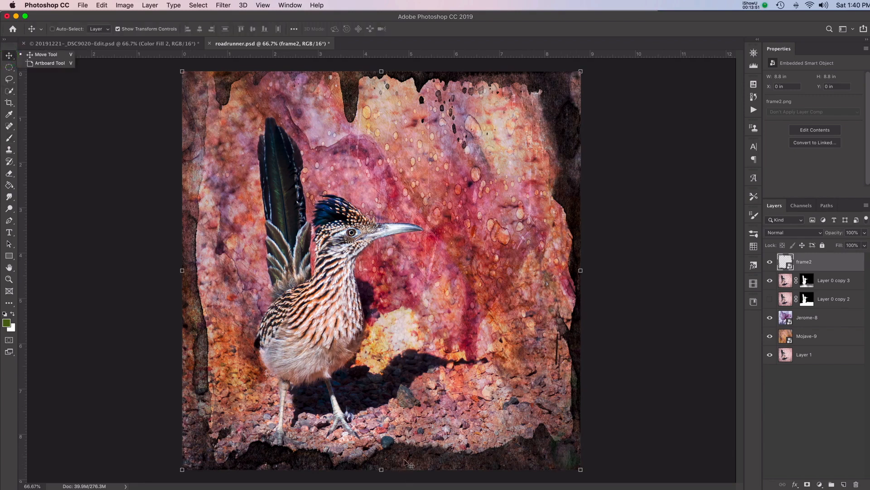
left_click(381, 469)
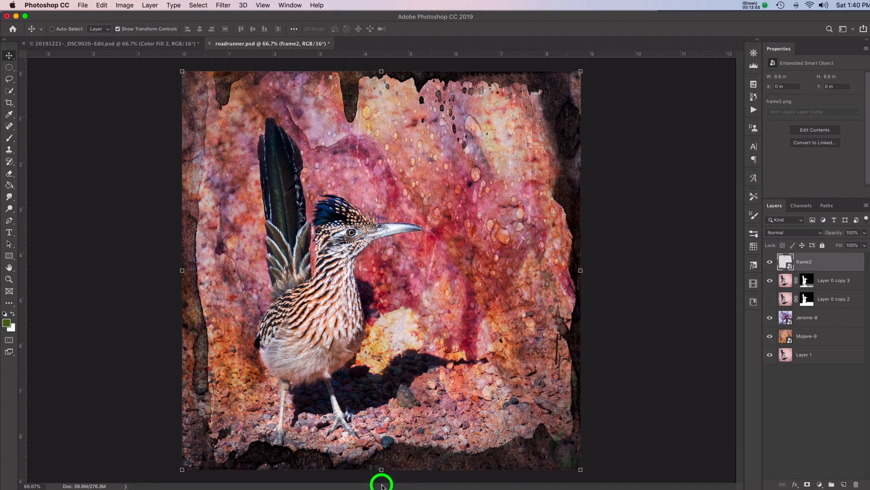
left_click_drag(381, 469, 382, 479)
left_click(181, 276)
left_click_drag(182, 276, 176, 275)
left_click_drag(582, 275, 582, 274)
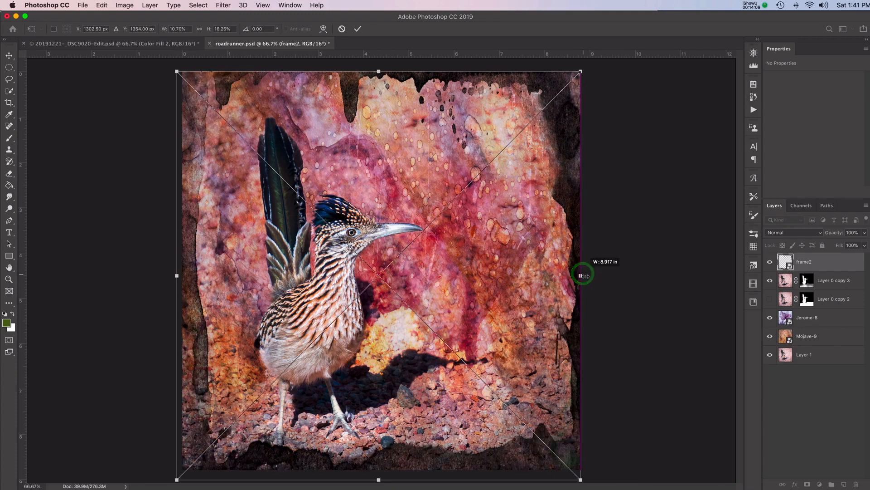
left_click(358, 29)
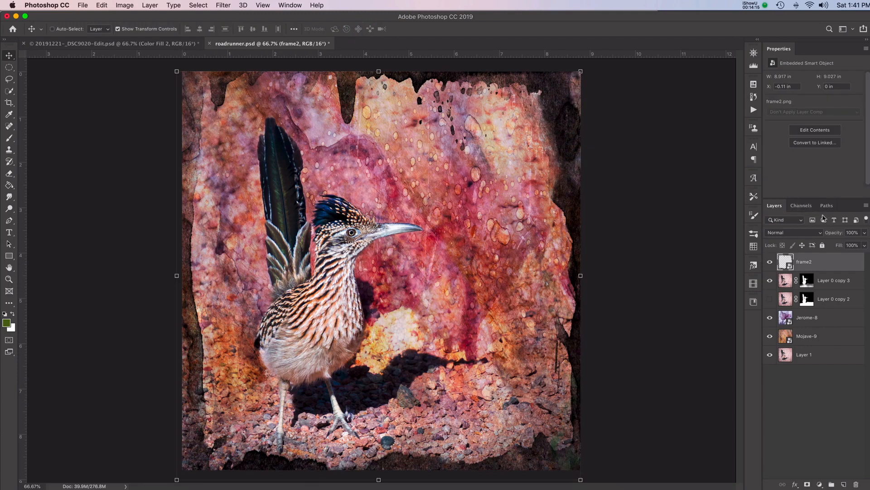
left_click(800, 233)
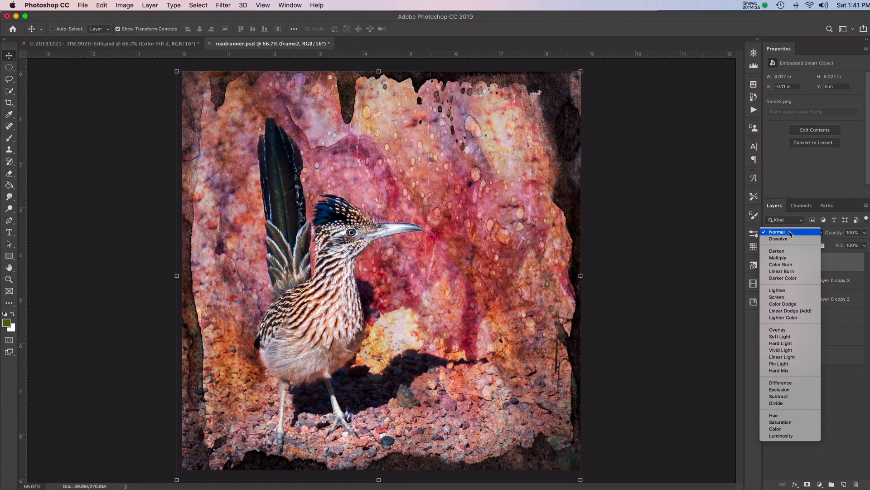
left_click(789, 234)
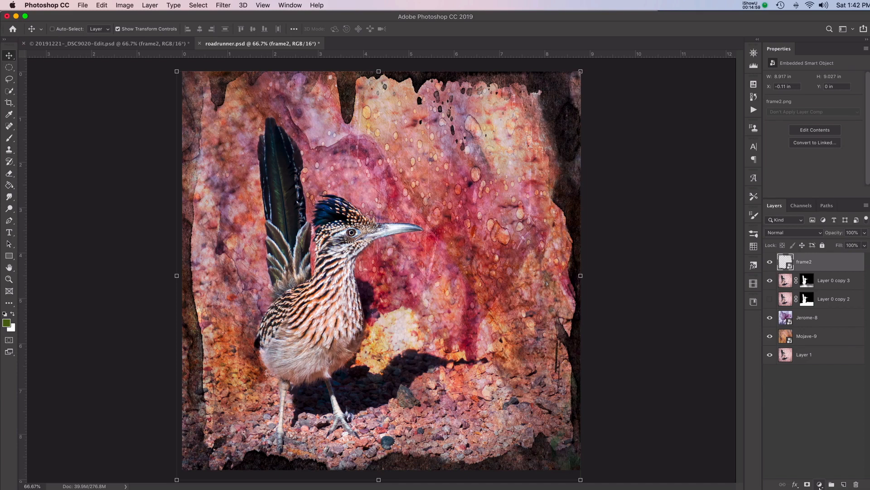
Add a green 616b2c Solid Color fill layer clipped to the frame2 layer, and delete it again.
left_click(820, 484)
left_click(830, 489, "alt")
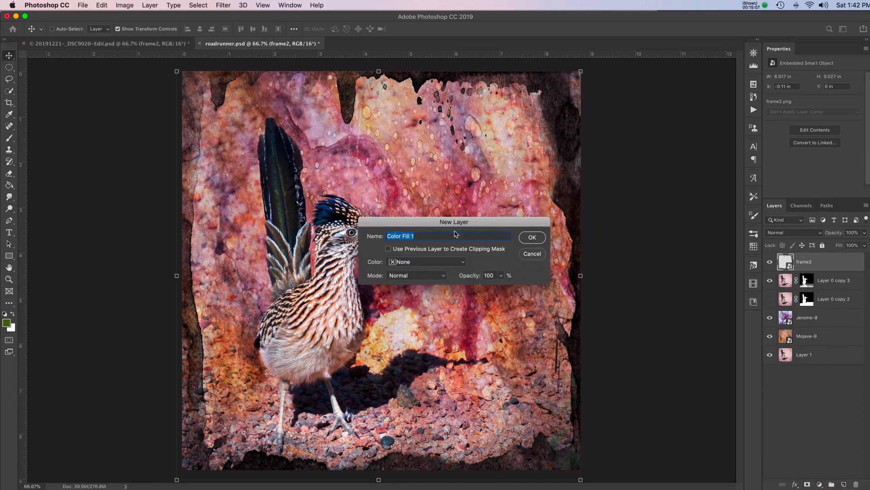
left_click(389, 249)
left_click(532, 237)
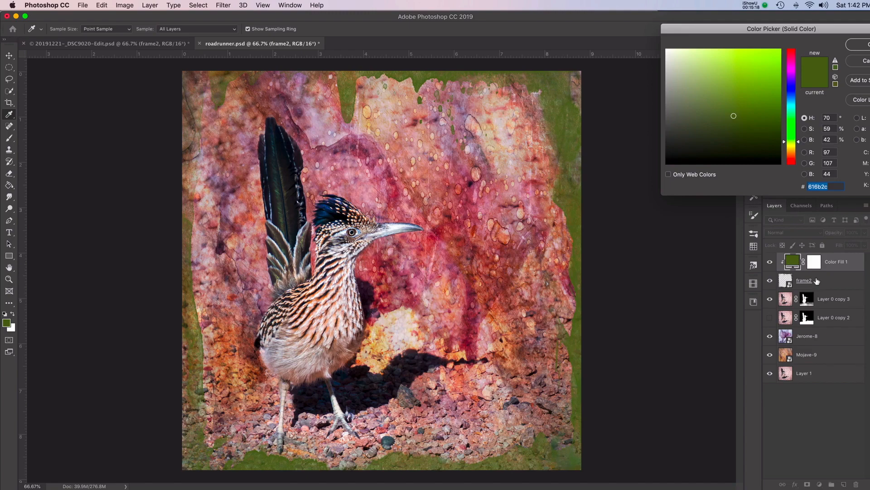
left_click(858, 44)
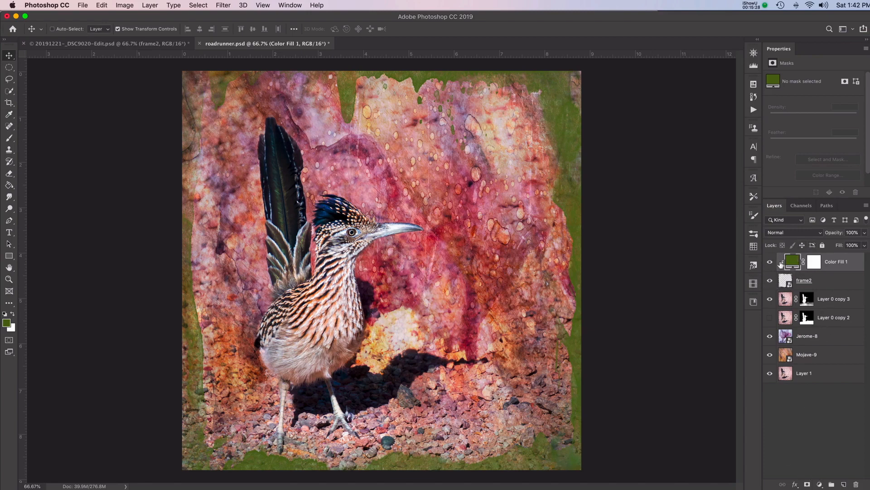
left_click_drag(789, 261, 857, 483)
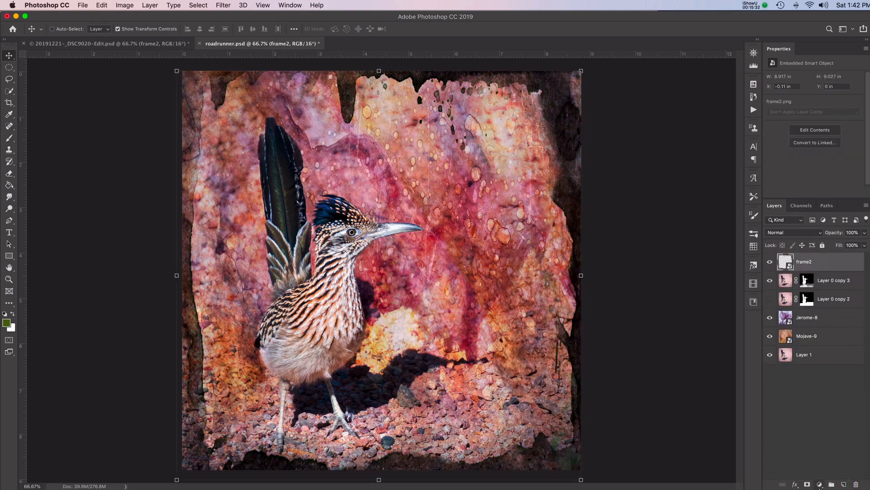
Add a Solid Color fill layer in the current green above frame2 and clip it to the frame2 layer.
left_click(820, 485)
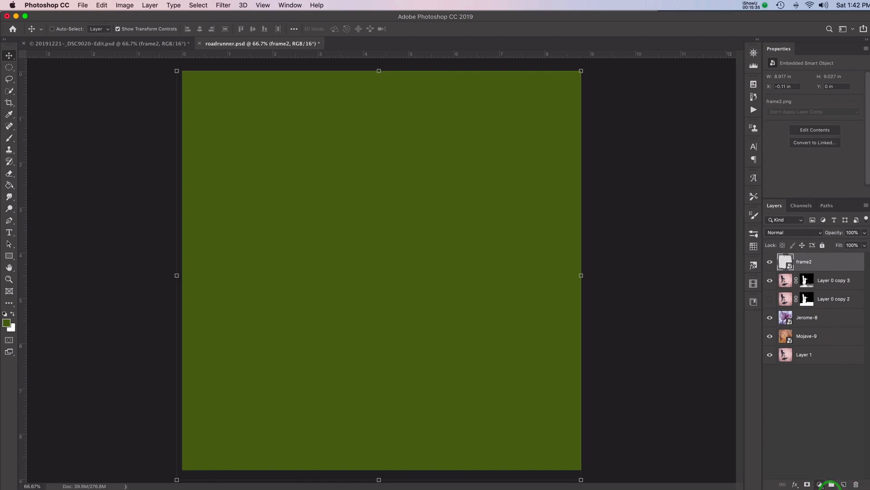
left_click(865, 44)
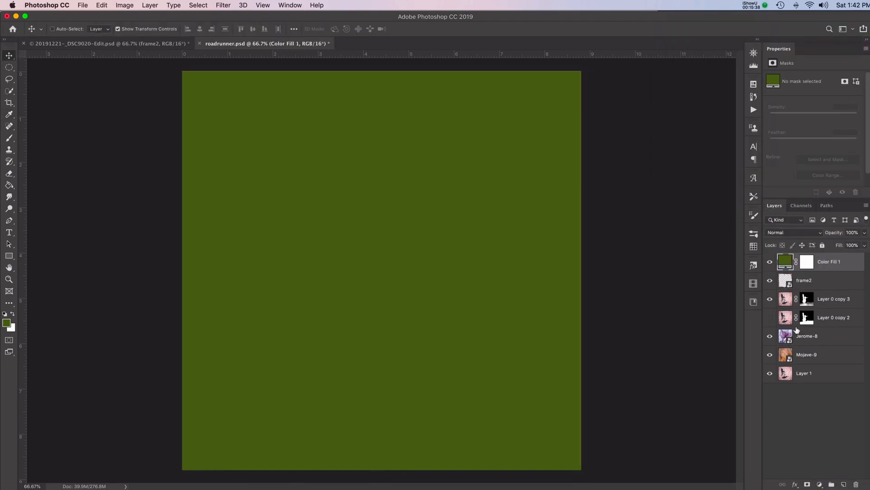
left_click(828, 271, "alt")
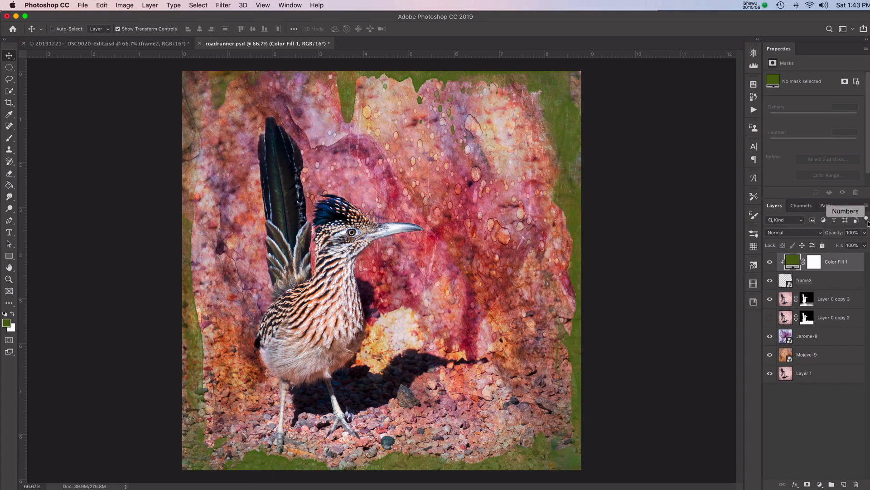
Recolor the Color Fill 1 layer with a blue sampled from the roadrunner's crest, darkened to a deep navy.
double_click(792, 262)
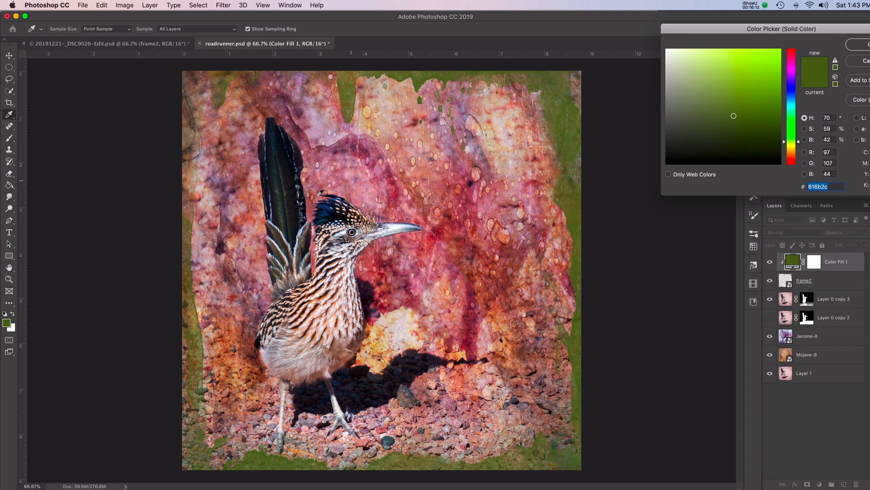
left_click(324, 205)
left_click_drag(324, 205, 327, 206)
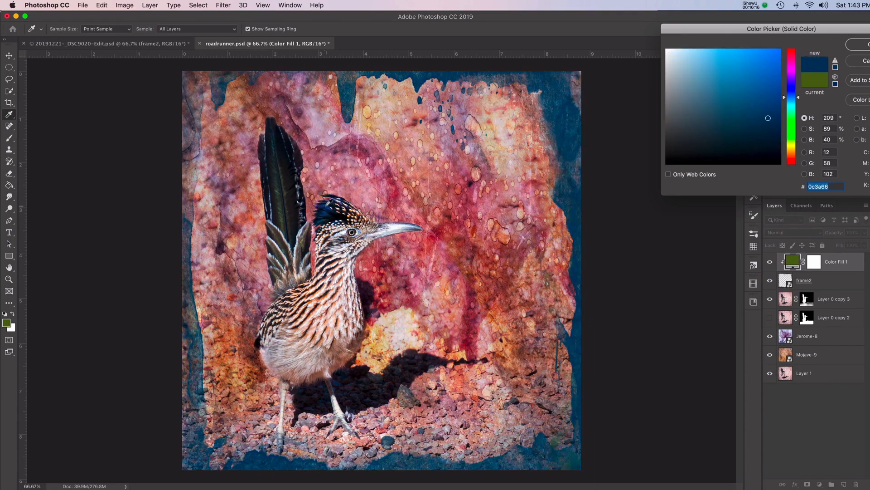
left_click(327, 204)
left_click(326, 210)
left_click_drag(325, 209, 326, 208)
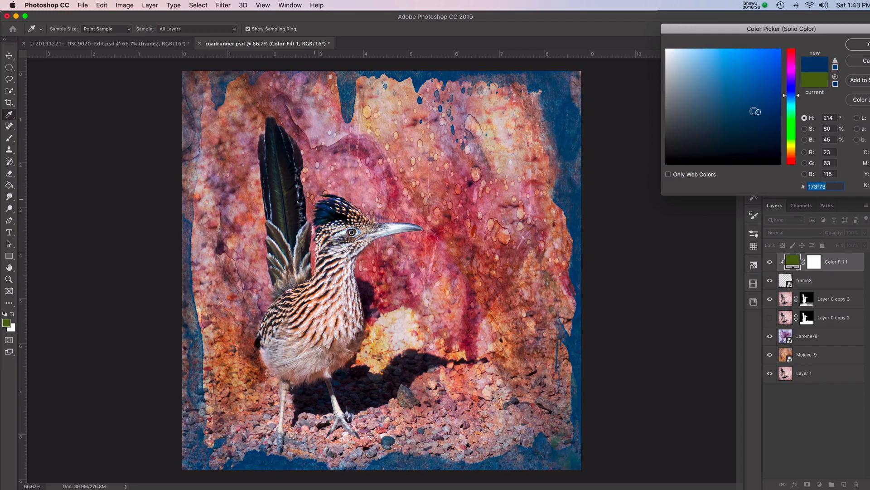
left_click_drag(759, 123, 764, 143)
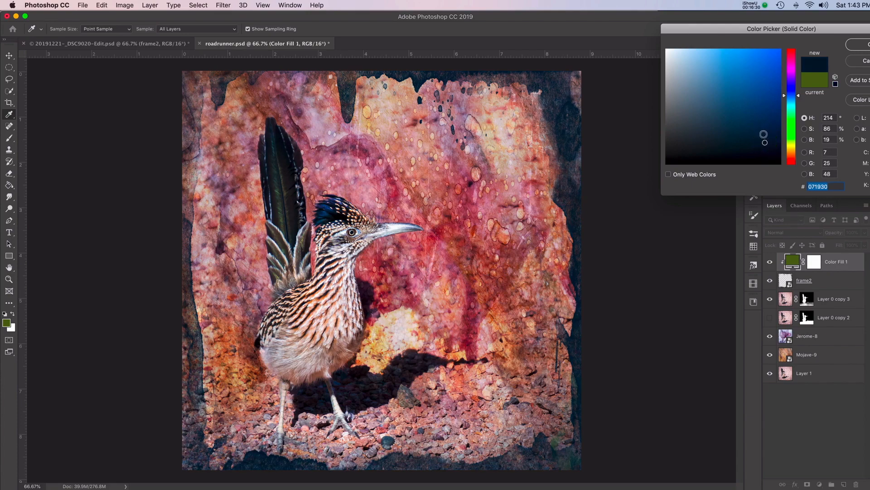
left_click_drag(763, 135, 765, 135)
left_click(861, 44)
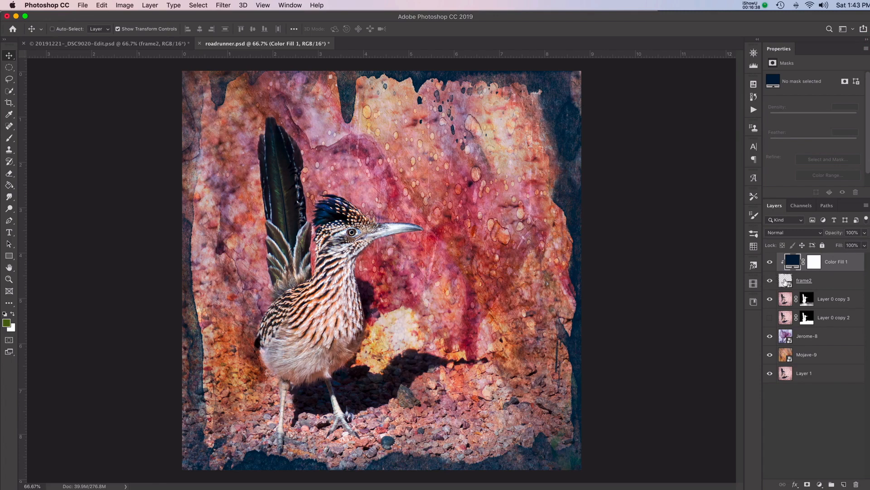
Set the frame2 layer's blend mode to Overlay, keeping its opacity at 100%.
left_click(784, 277)
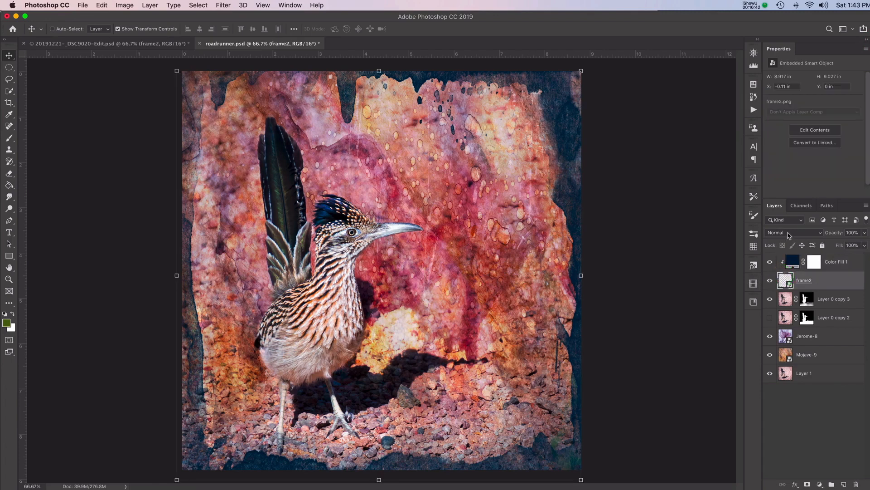
left_click(790, 233)
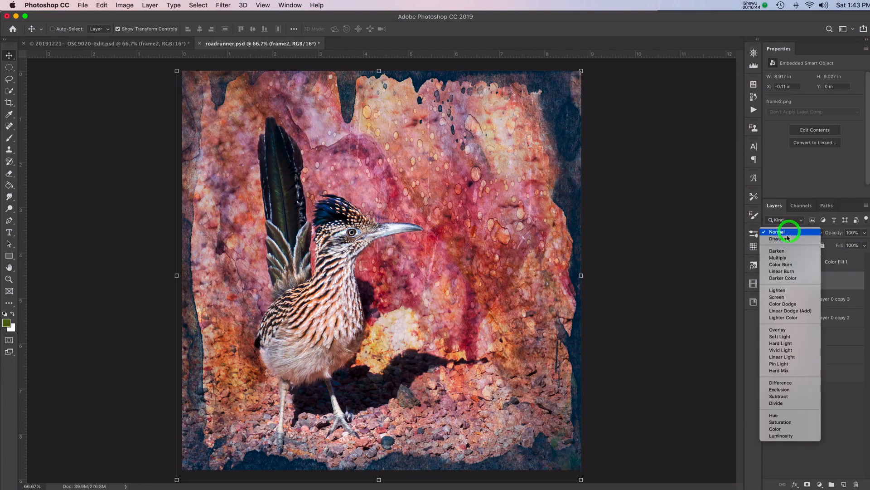
left_click(785, 330)
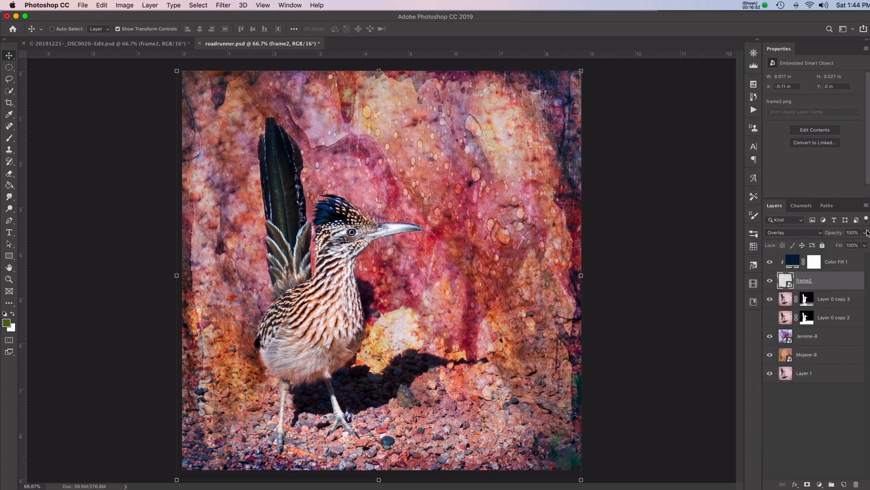
mouse_move(864, 232)
left_mouse_down()
mouse_move(837, 243)
mouse_move(865, 244)
left_mouse_up()
Compare the frame with and without its navy tint by toggling the Color Fill 1 layer's visibility.
left_click(793, 260)
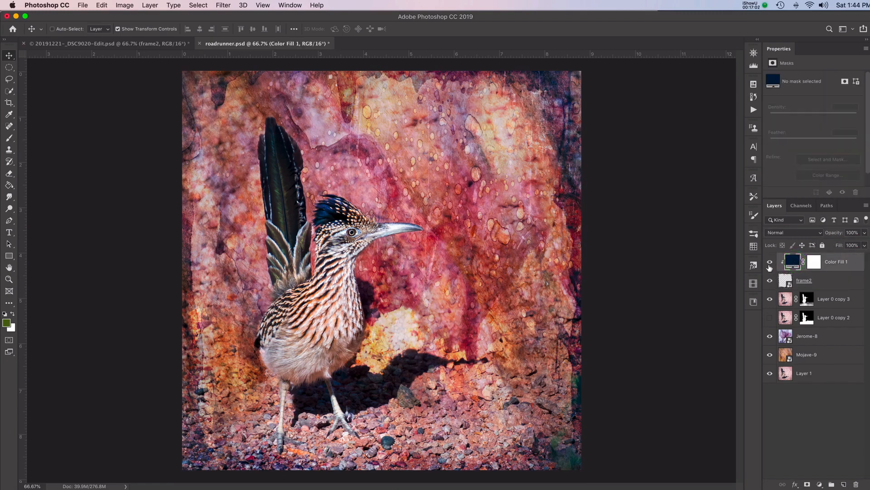
left_click(770, 263)
left_click(772, 265)
left_click(771, 265)
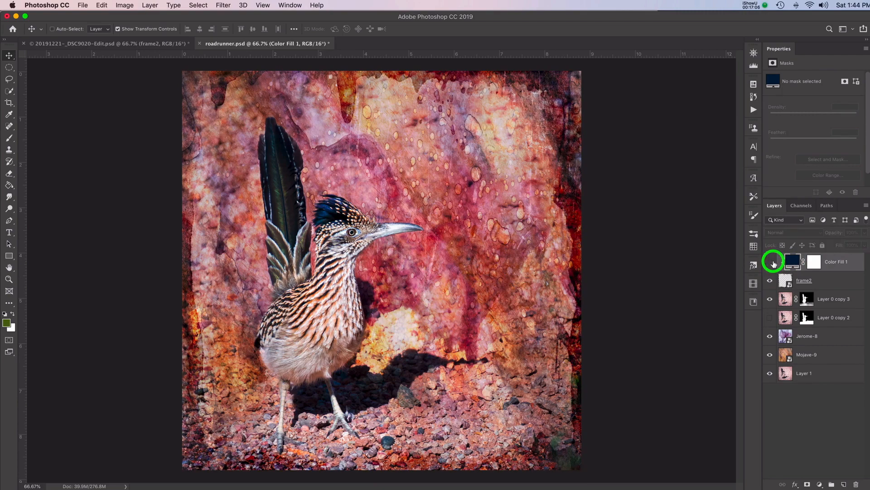
left_click(769, 264)
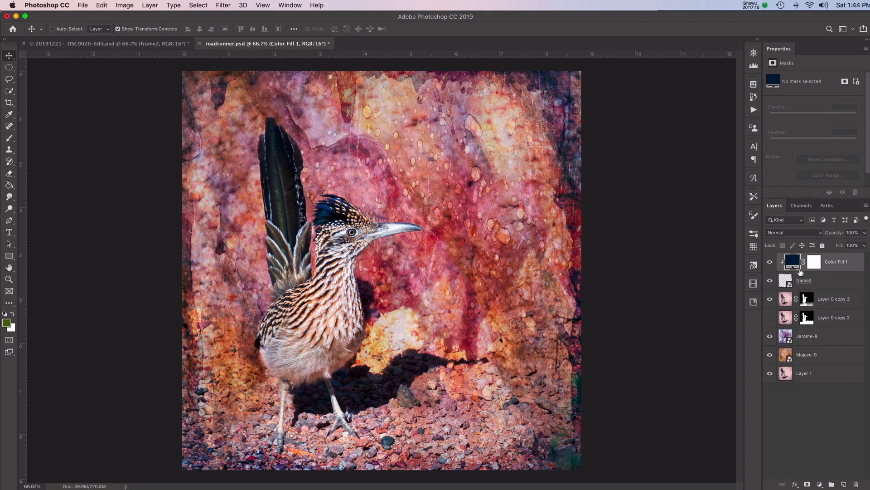
Place map1.png from the sample overlays folder in Lightroom Classic above the Color Fill 1 layer in Photoshop.
left_click(865, 316)
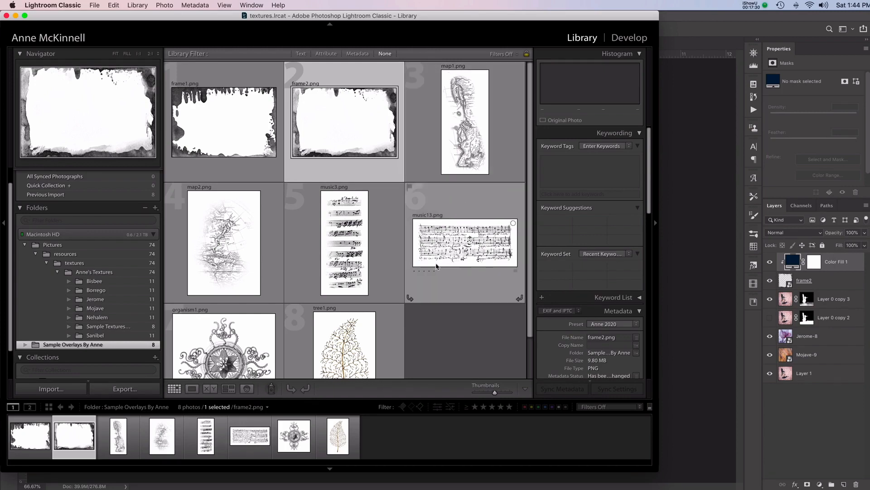
left_click(463, 129)
left_click_drag(458, 132, 690, 270)
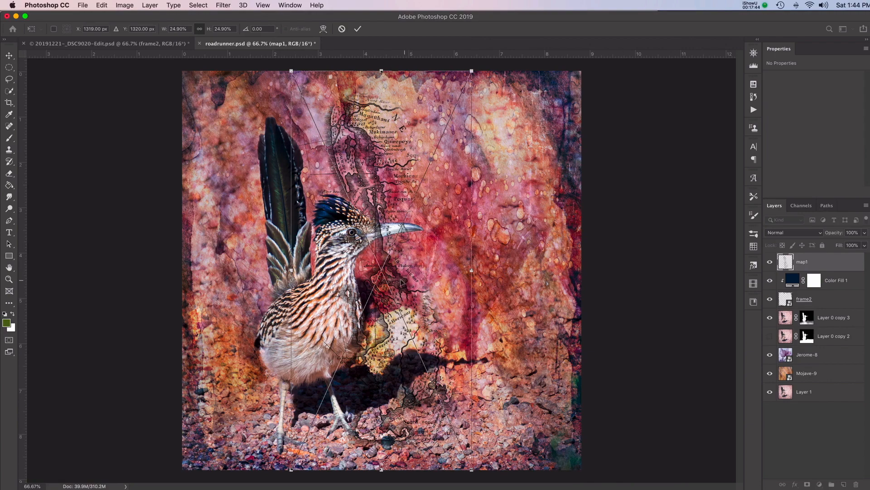
Move the map1 overlay over the canvas's right edge, stretch its height to 28.31%, and commit the placement.
left_click_drag(399, 284, 562, 254)
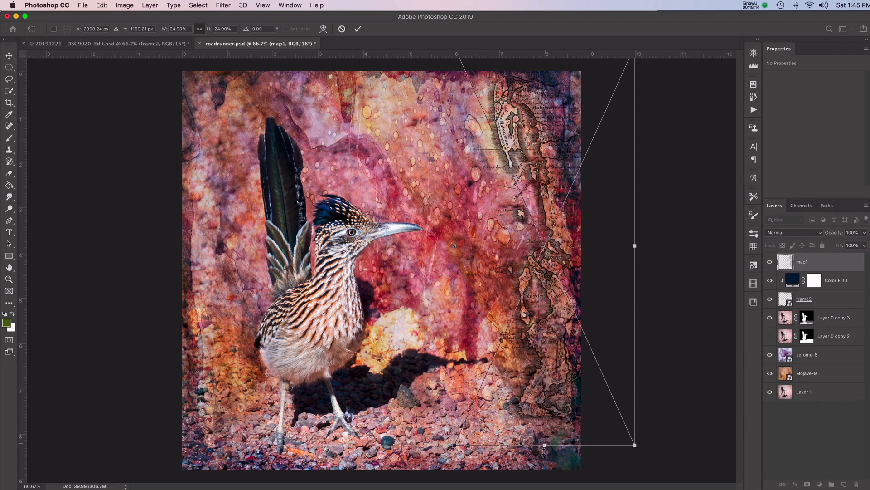
left_click_drag(543, 446, 542, 488)
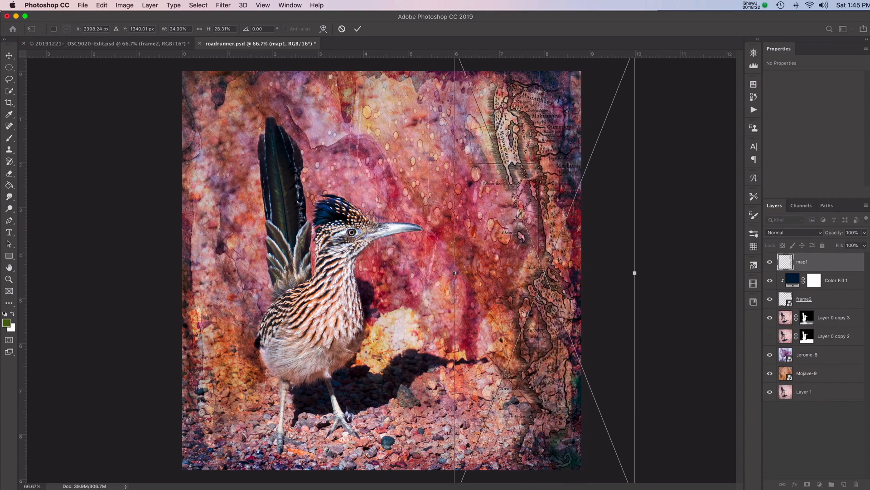
left_click(357, 28)
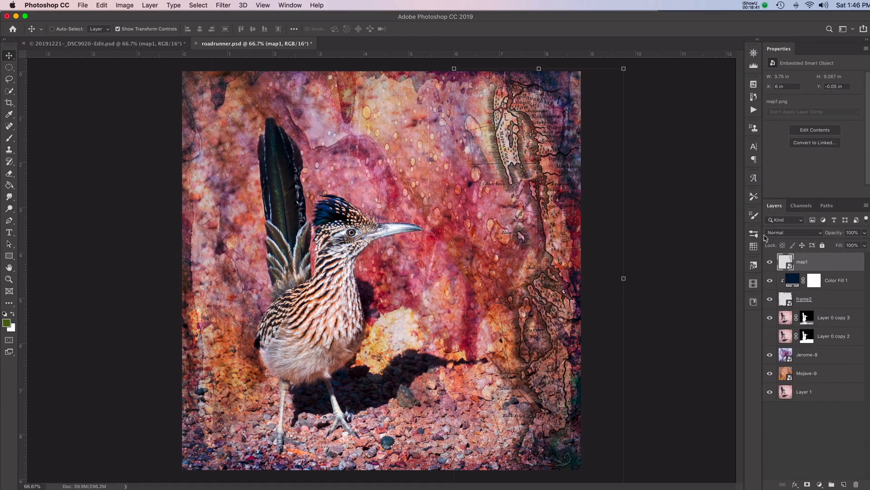
Try the map1 layer at about 54% opacity, and restore it to 100%.
left_click(865, 233)
left_click_drag(861, 245, 845, 244)
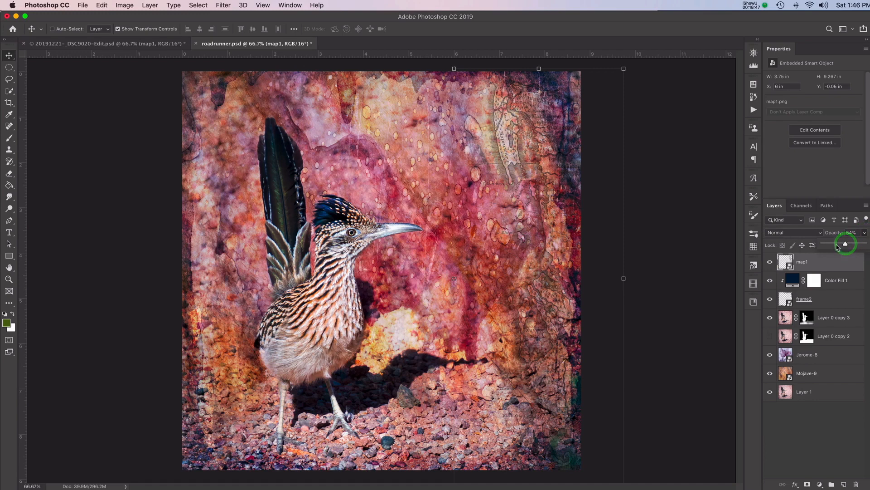
left_click_drag(844, 244, 864, 244)
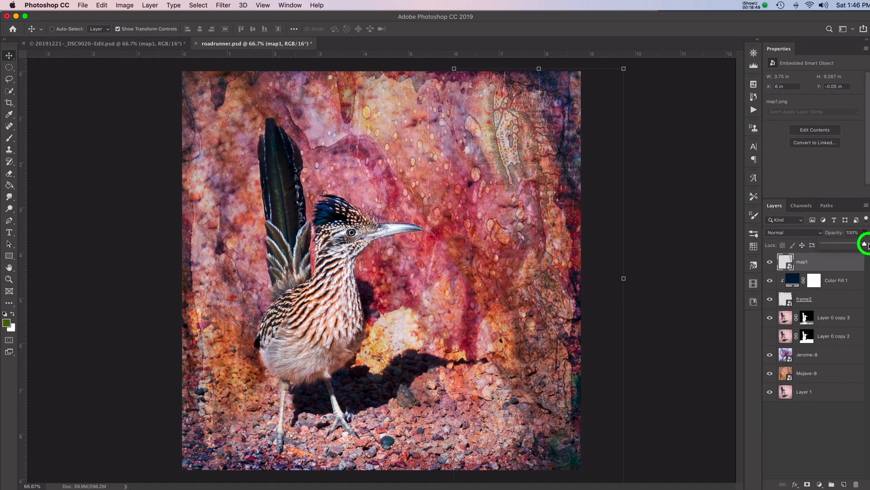
Set the map1 layer's blend mode to Overlay at 100% opacity, and toggle its visibility to compare the effect.
left_click(802, 232)
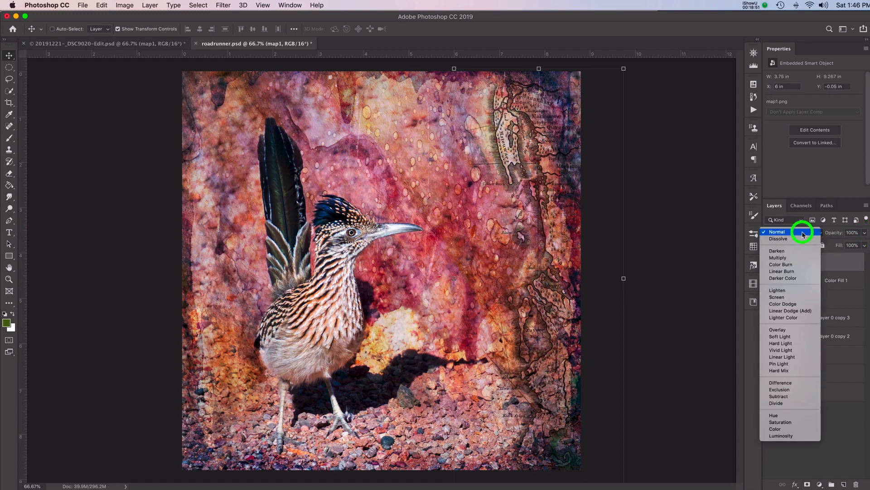
left_click(790, 331)
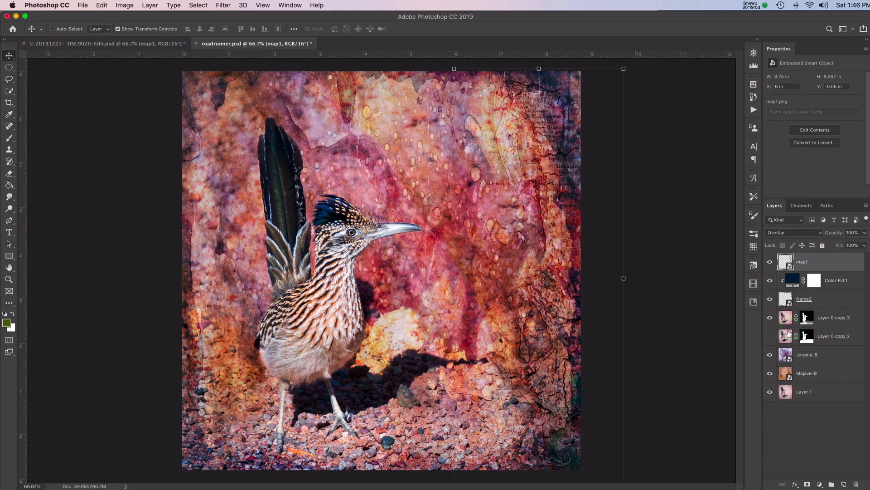
mouse_move(865, 233)
left_mouse_down()
mouse_move(850, 245)
mouse_move(869, 244)
left_mouse_up()
left_click(770, 262)
left_click(770, 262)
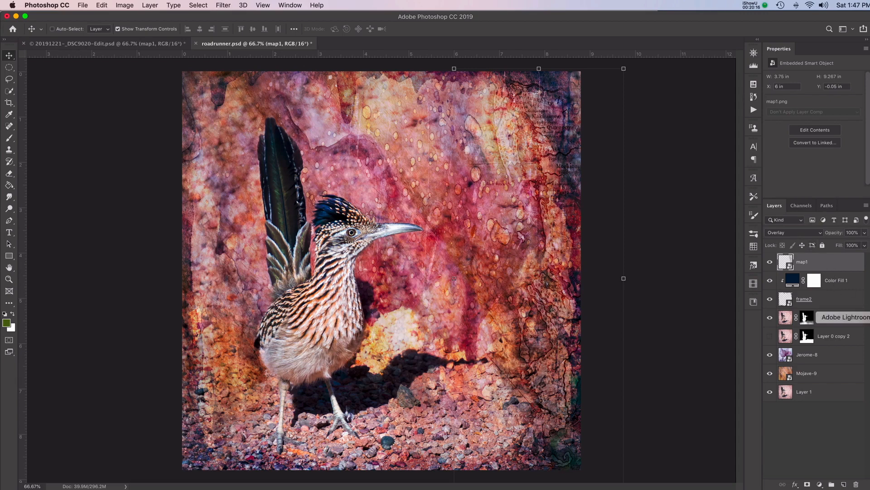
Place music13.png from the sample overlays folder in Lightroom Classic above the map1 layer in Photoshop.
left_click(868, 316)
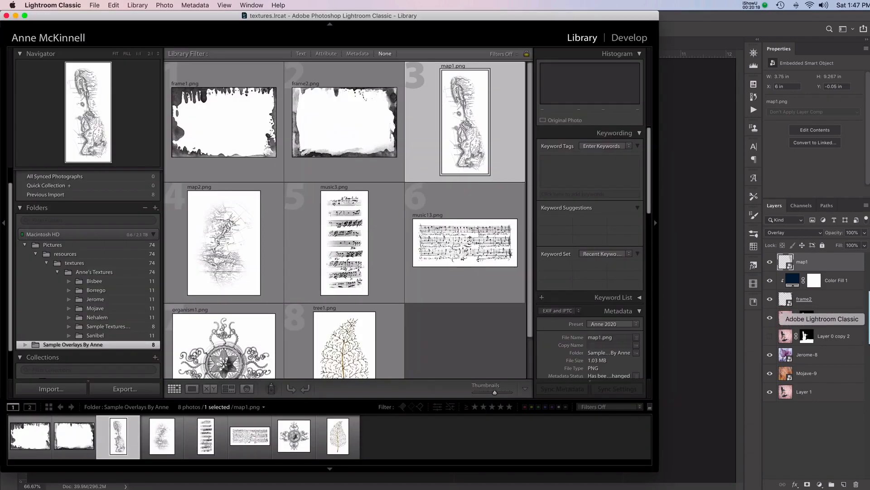
left_click(472, 240)
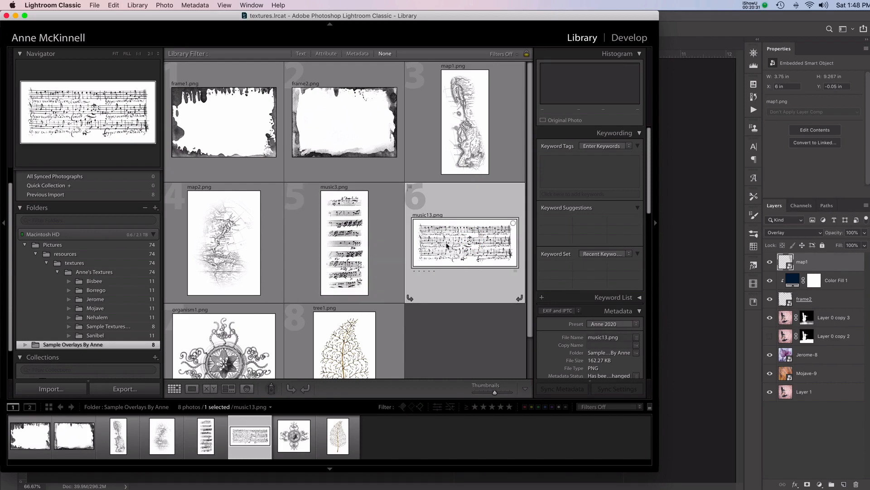
left_click_drag(438, 243, 684, 195)
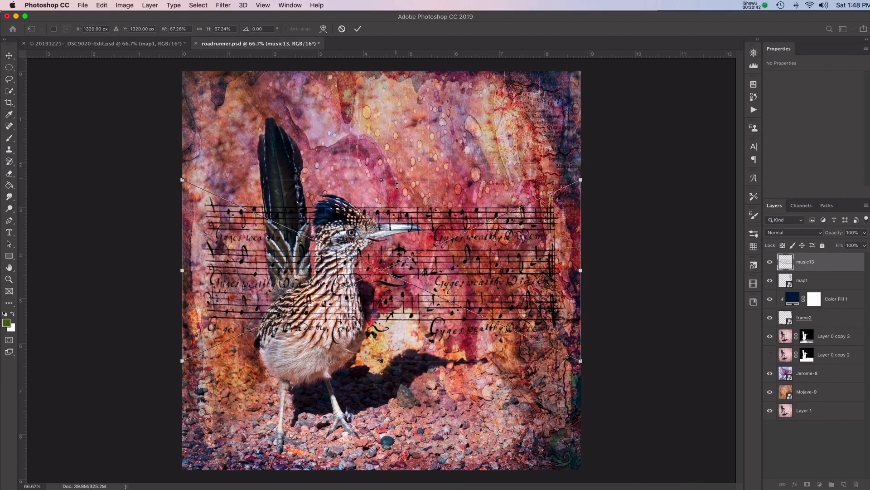
Shrink the music13 overlay to about 33.6%, commit it, and move it across the bird's body to X 1.17 in, Y 4.66 in.
left_click_drag(382, 179, 382, 270)
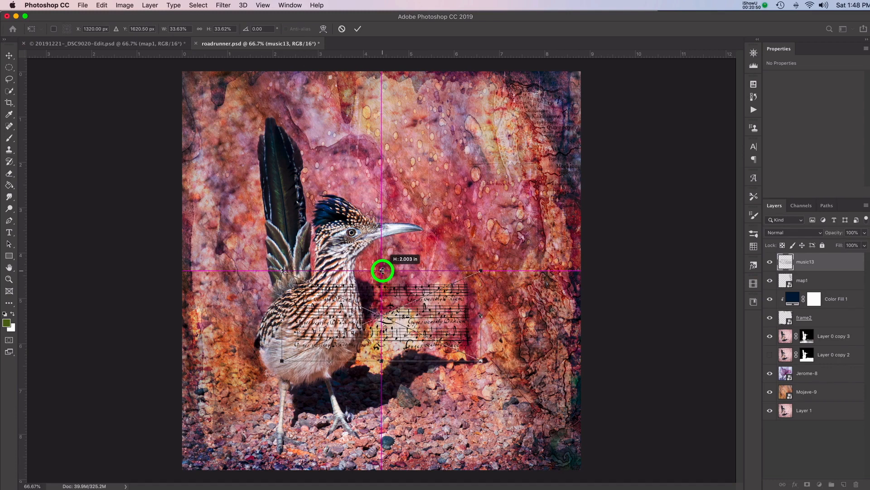
left_click_drag(382, 270, 380, 263)
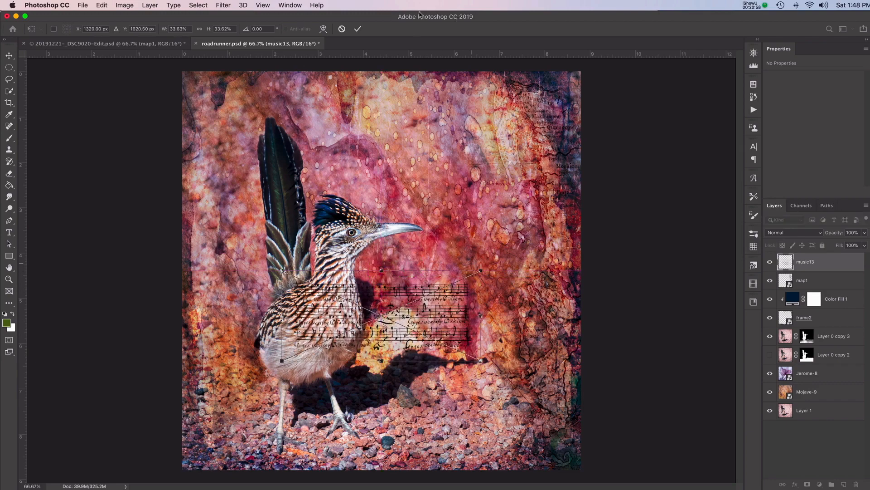
left_click(358, 29)
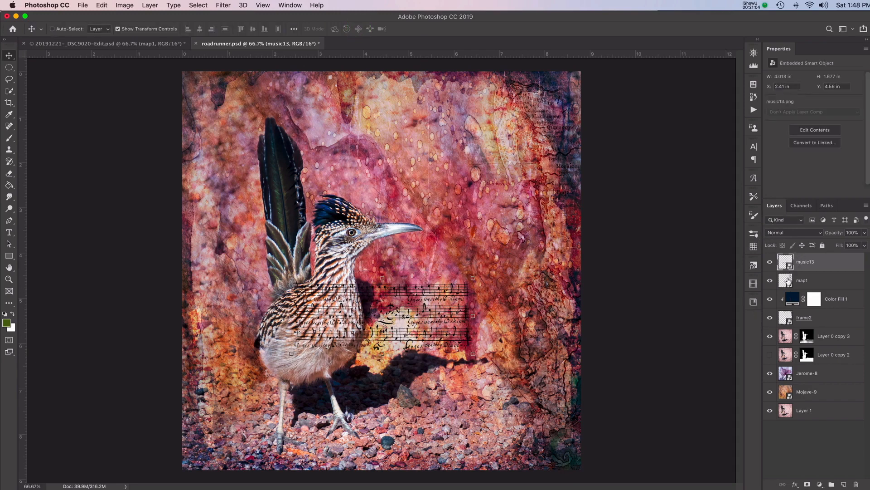
left_click_drag(355, 313, 304, 313)
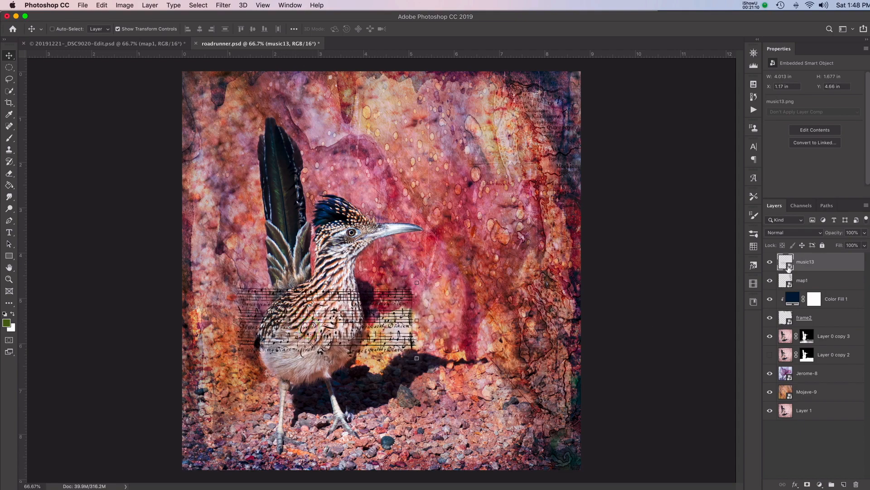
Toggle the Layer 0 copy 3 bird's visibility, try music13 beneath that layer, and return music13 to the top of the layer stack.
left_click(770, 336)
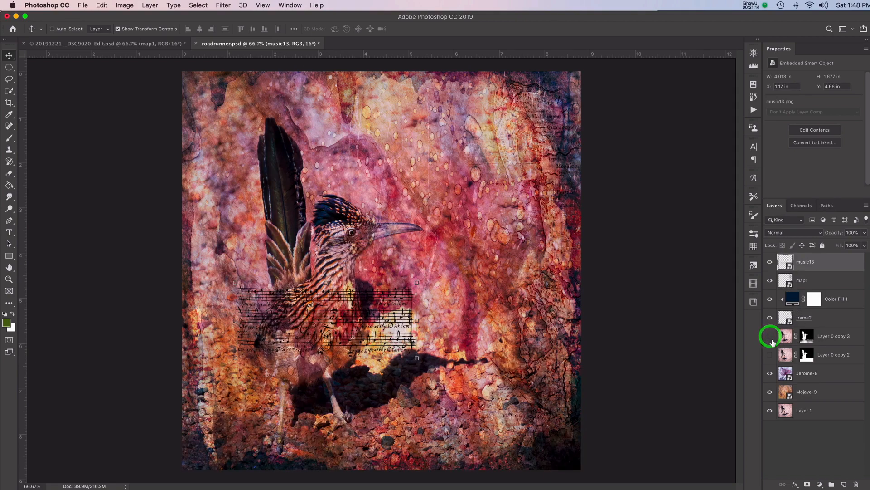
left_click(783, 260)
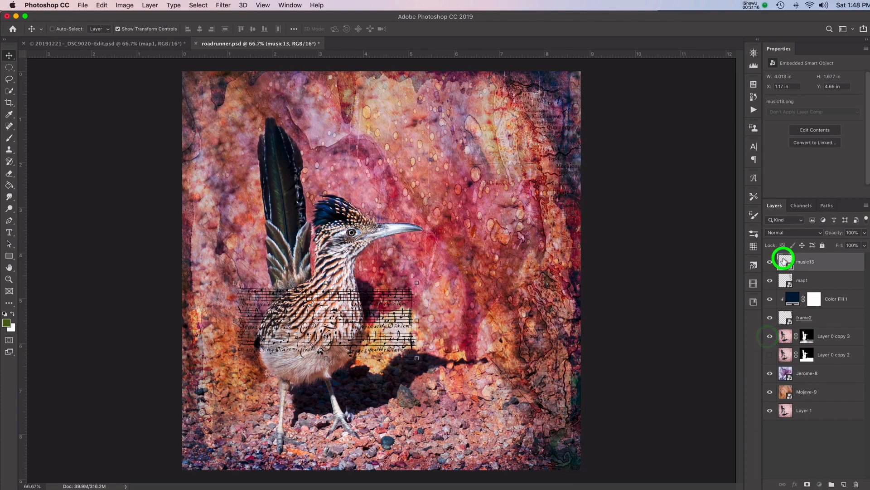
left_click_drag(783, 260, 794, 353)
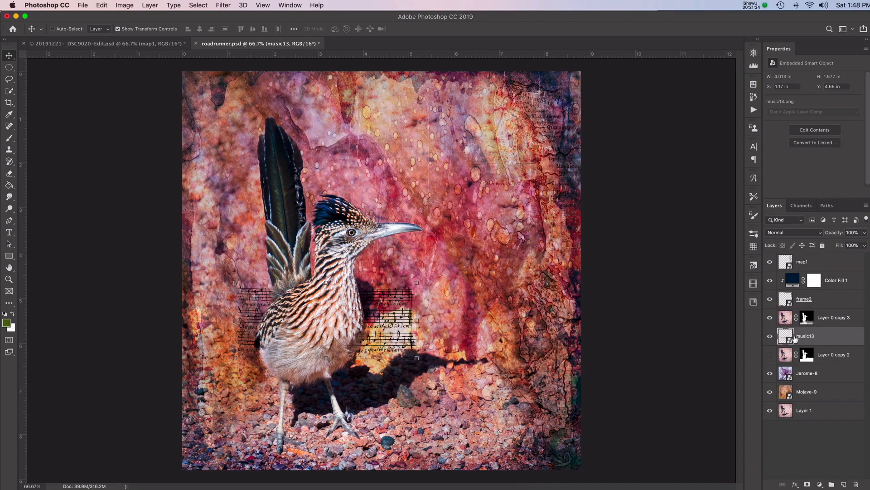
left_click_drag(788, 342, 802, 257)
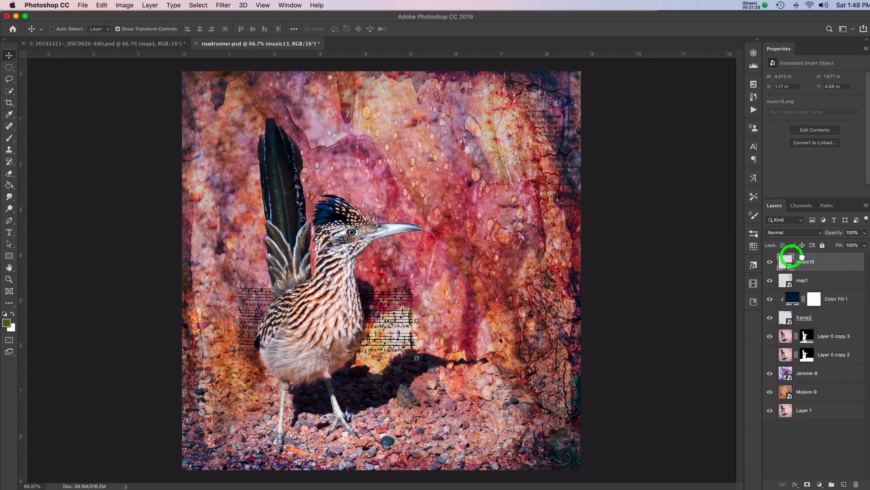
Move the music13 overlay to the image's upper edge at X 4.11 in, Y -0.89 in, and keep its blend mode at Normal.
left_click_drag(327, 330, 456, 74)
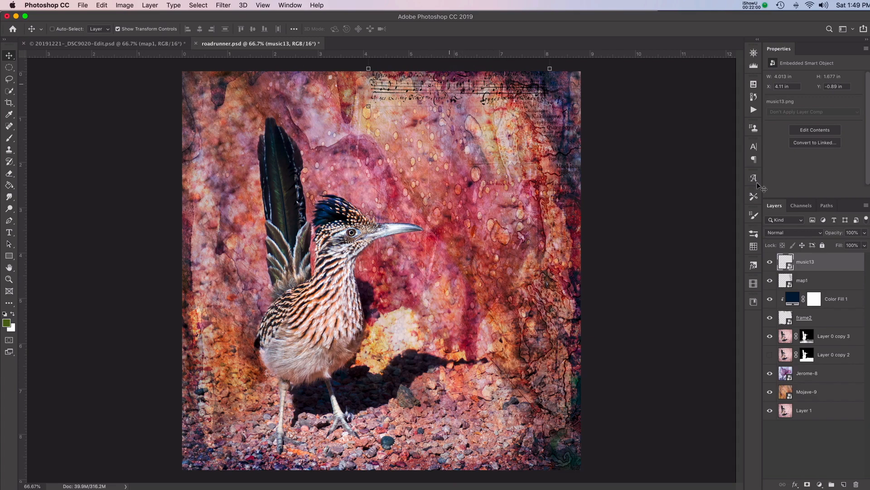
left_click(802, 233)
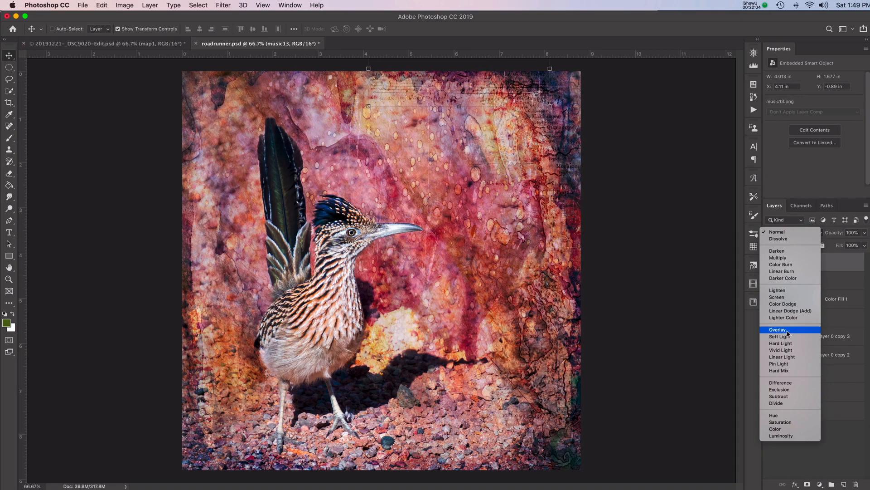
left_click(781, 234)
Lower the music13 layer's opacity to 63%, and shift the overlay slightly right to X 4.25 in.
left_click(865, 232)
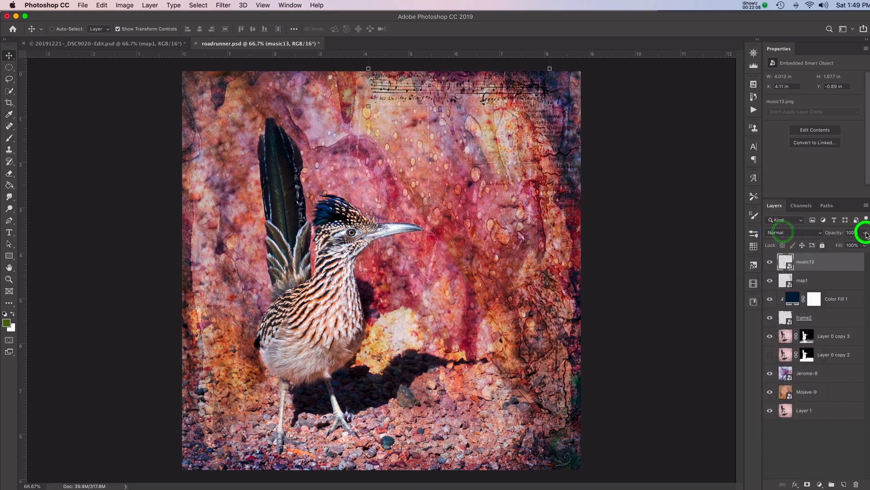
left_click_drag(865, 248, 851, 246)
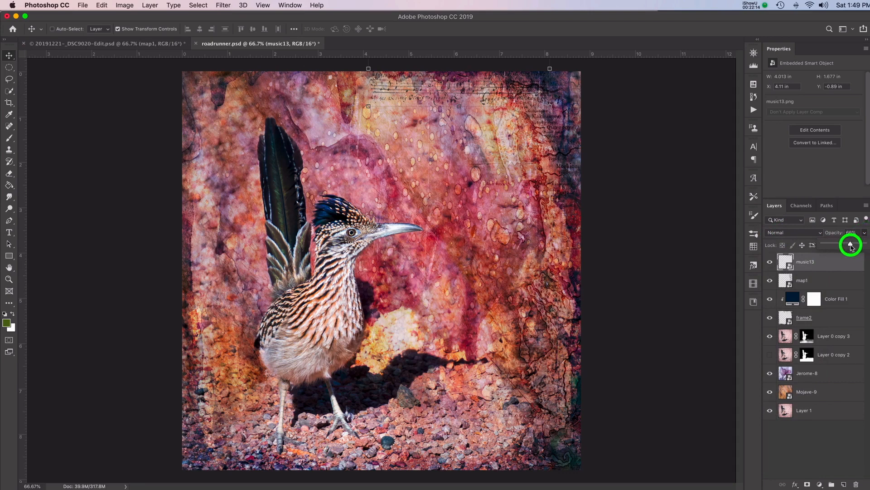
left_click_drag(851, 247, 849, 246)
mouse_move(431, 88)
left_mouse_down()
mouse_move(404, 89)
mouse_move(429, 84)
mouse_move(443, 86)
mouse_move(439, 93)
left_mouse_up()
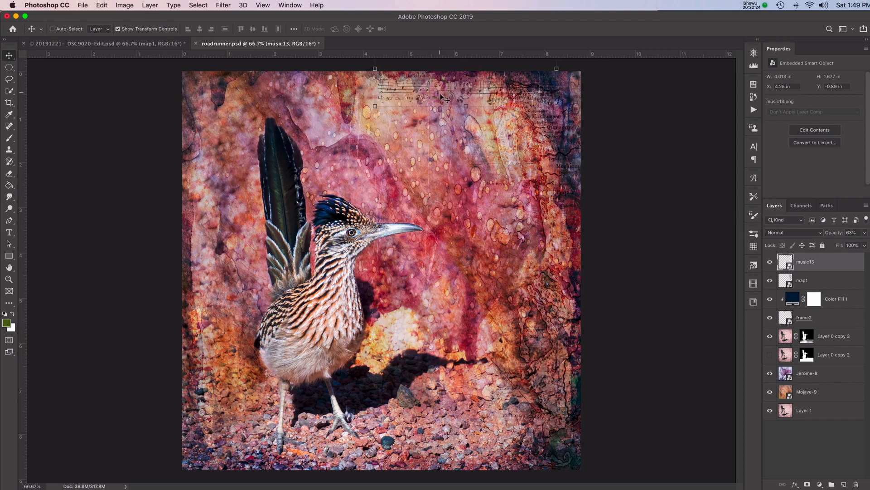
Reduce the music13 layer's opacity to 52%.
left_click(865, 232)
left_click_drag(850, 245, 843, 248)
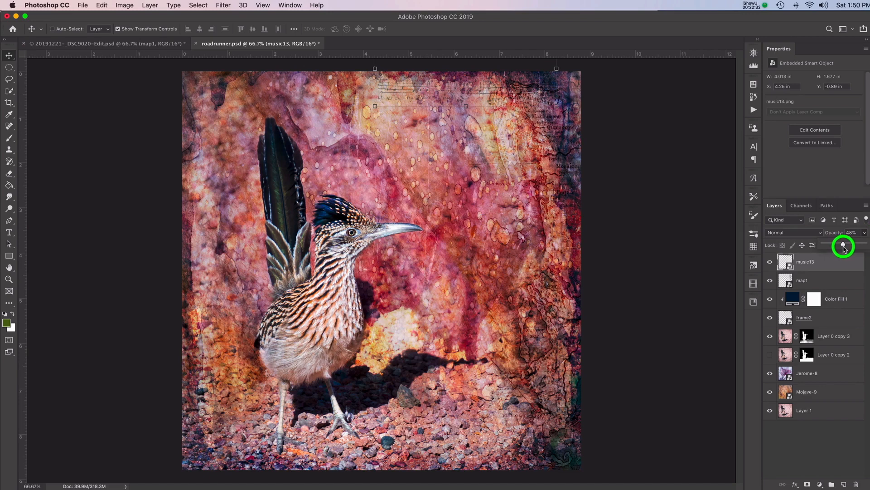
left_click_drag(844, 249, 846, 249)
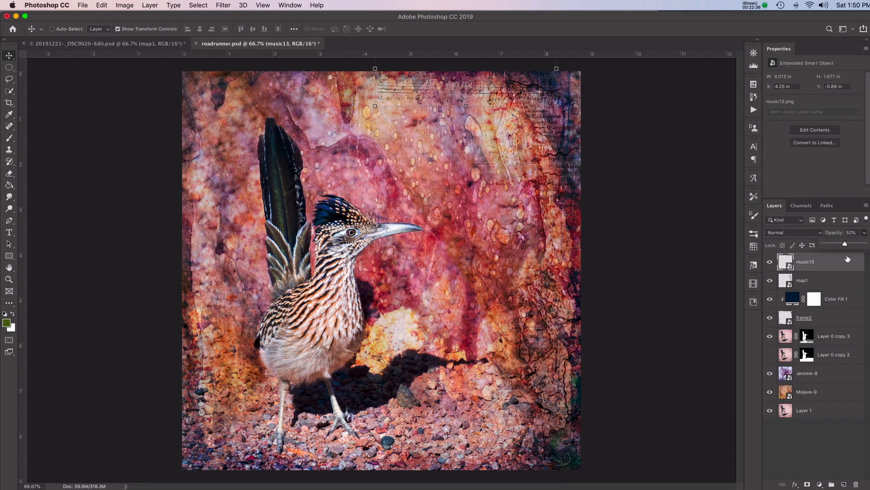
left_click(824, 267)
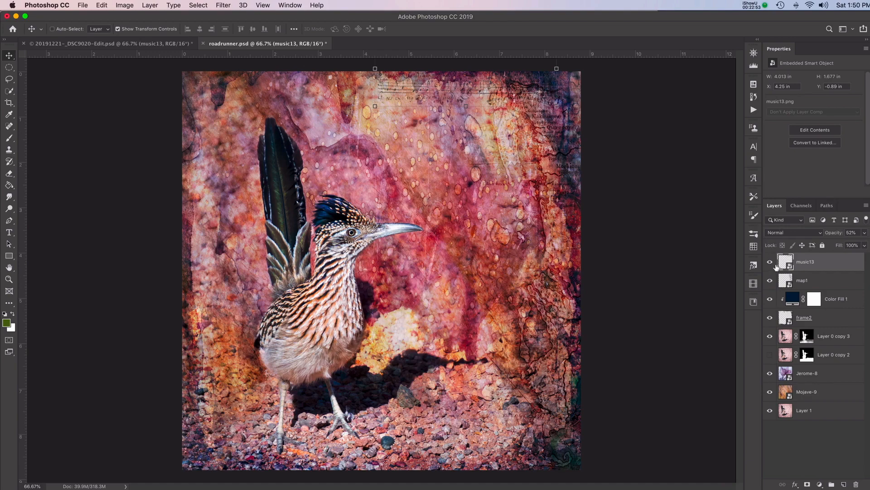
Toggle the Mojave-9 and Jerome-8 texture layers off and on to review what each contributes.
left_click(769, 392)
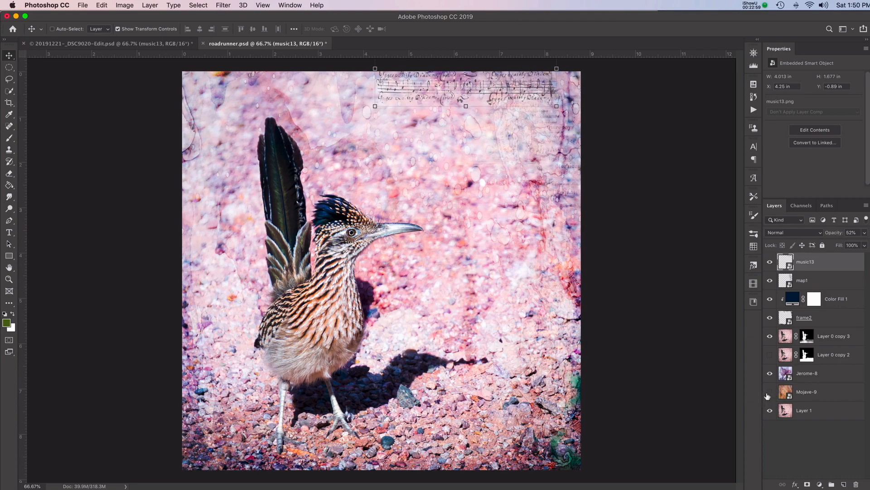
left_click(769, 392)
left_click(770, 393)
left_click(766, 393)
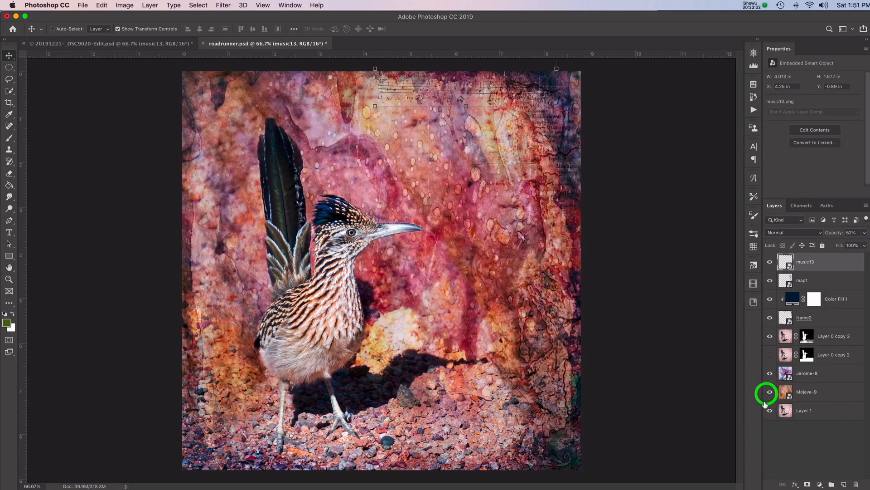
left_click(770, 373)
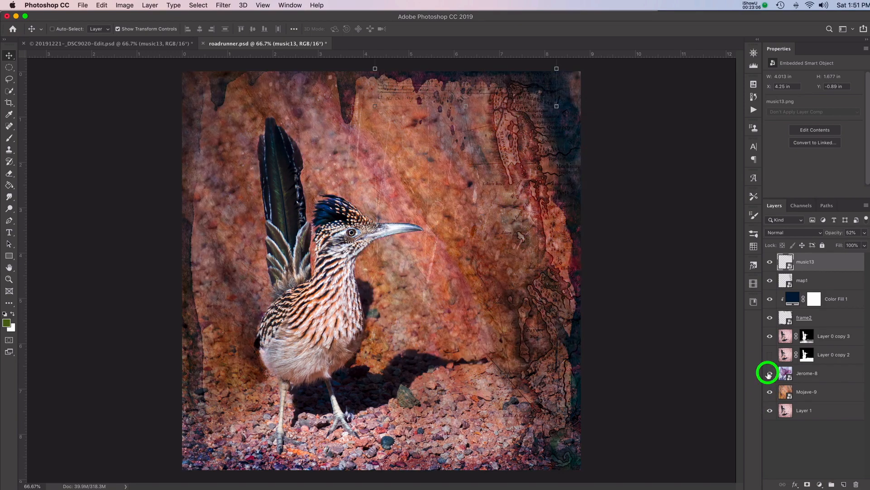
left_click(769, 373)
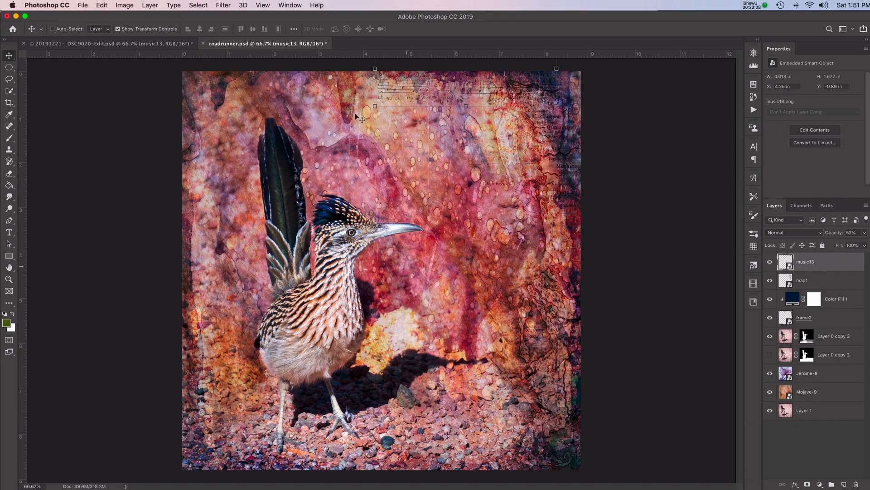
left_click(769, 374)
left_click(769, 373)
Toggle Layer 0 copy 3, frame2 and Color Fill 1 off and on to review their effect on the composite.
left_click(769, 336)
left_click(769, 335)
left_click(769, 319)
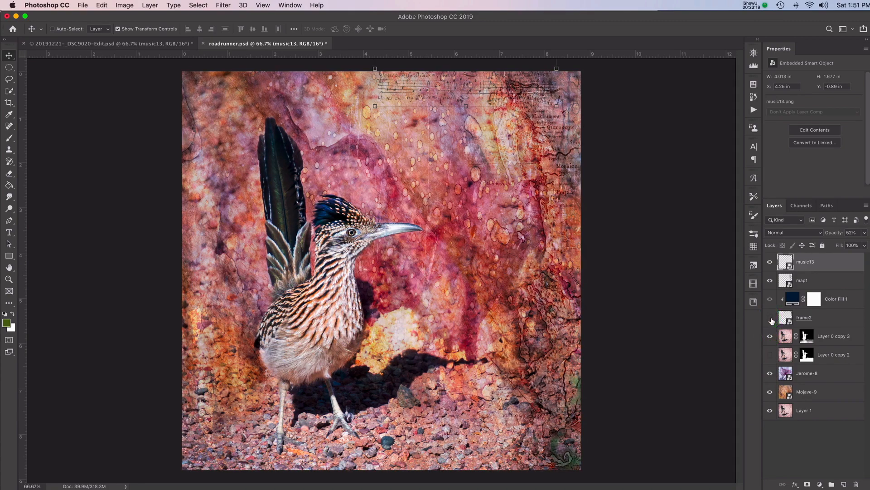
left_click(769, 318)
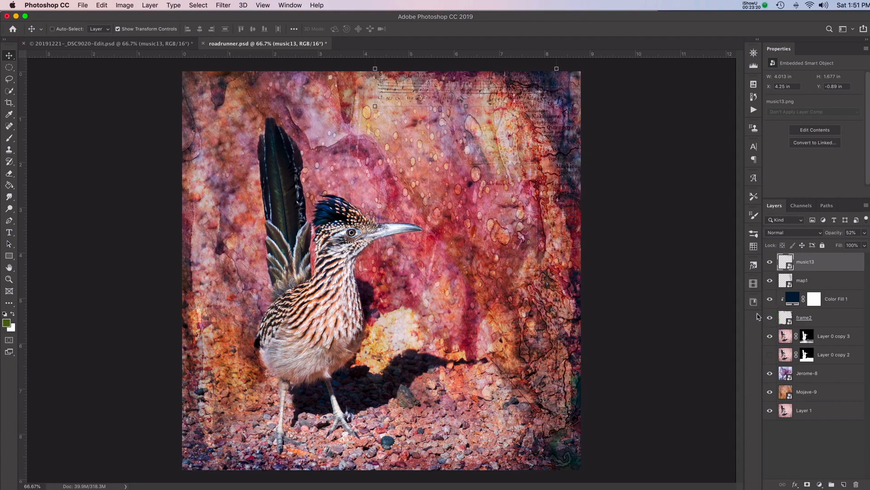
left_click(769, 300)
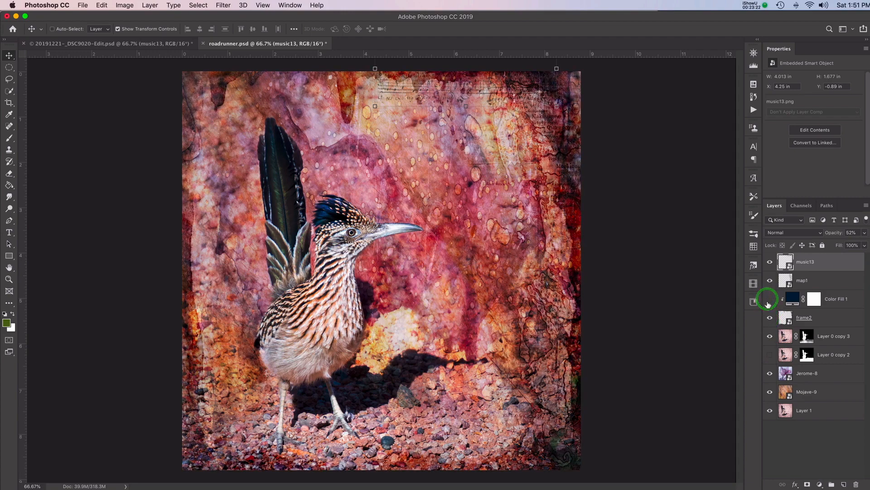
left_click(770, 299)
left_click(768, 301)
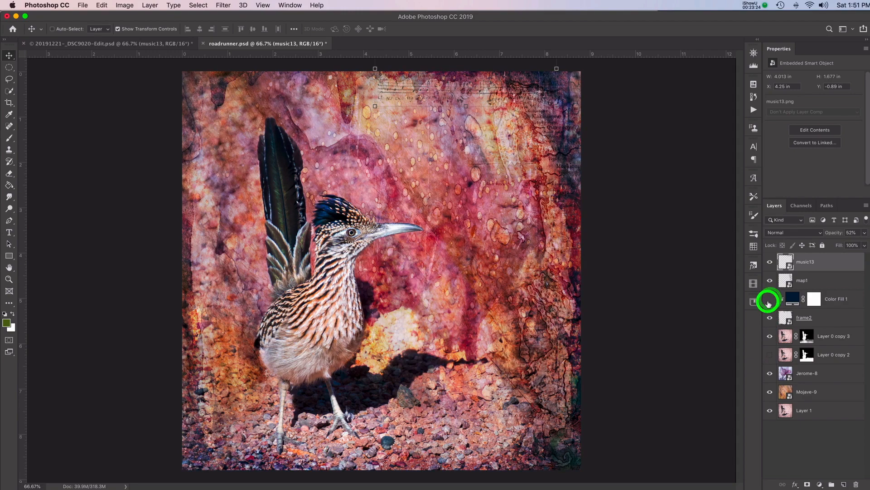
left_click(769, 299)
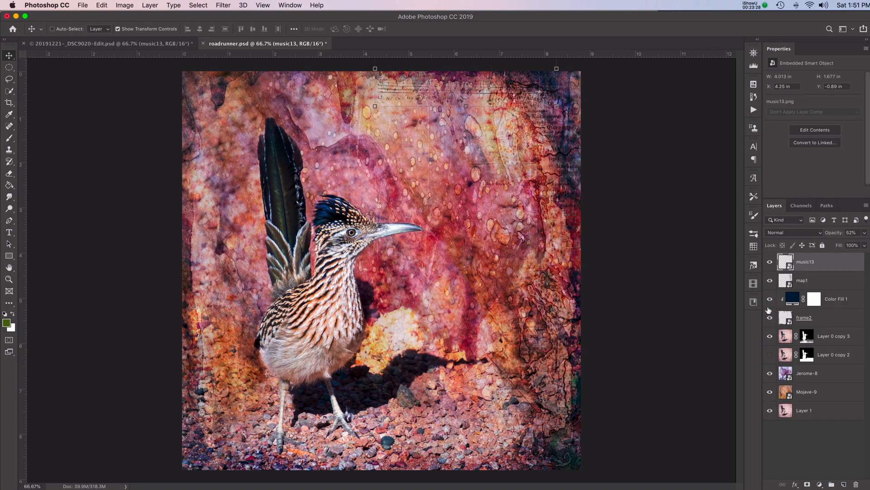
Toggle the map1 and music13 overlays off and on, and compare the image without the Jerome-8 and Mojave-9 textures.
left_click(770, 281)
left_click(771, 282)
left_click(770, 262)
left_click(770, 262)
left_click(770, 373)
left_click(769, 374)
left_click(770, 391)
left_click(770, 393)
left_click(771, 392)
left_click(770, 392)
Add a layer mask to the Mojave-9 layer, and choose the Brush tool with black at 10% opacity.
left_click(779, 393)
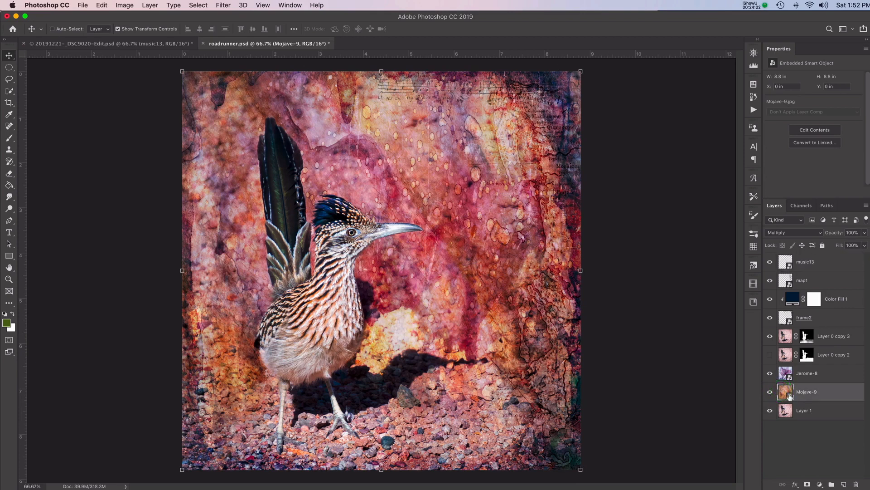
left_click(807, 484)
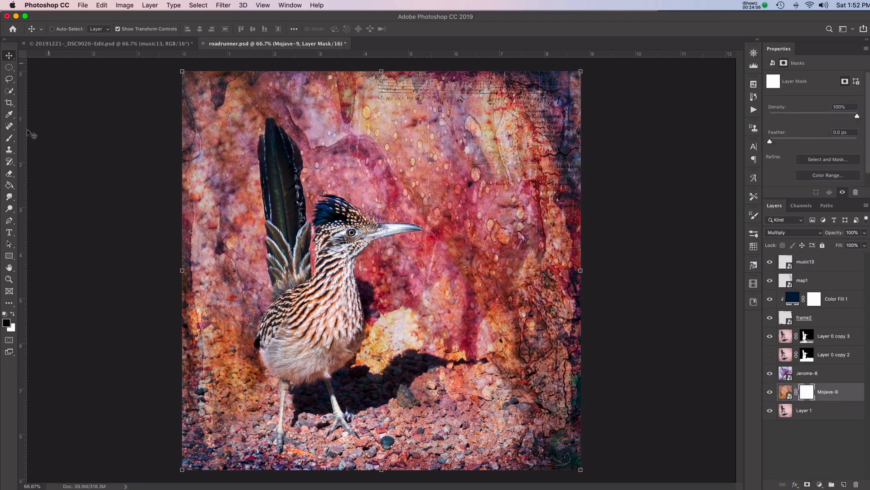
left_click(10, 138)
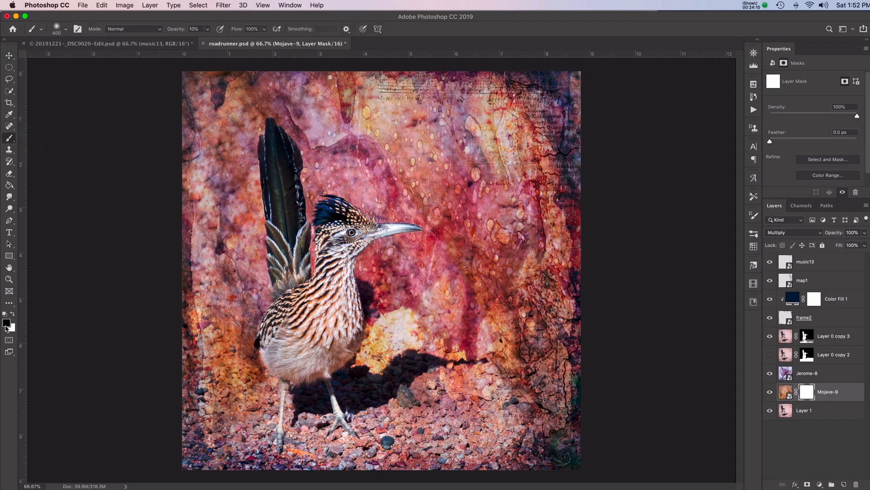
left_click(207, 29)
Paint black on the Mojave-9 mask with a soft 400-pixel brush along the image's lower right area to lighten the dark texture.
left_click(546, 310)
left_click(530, 313)
left_click(518, 335)
left_click(524, 356)
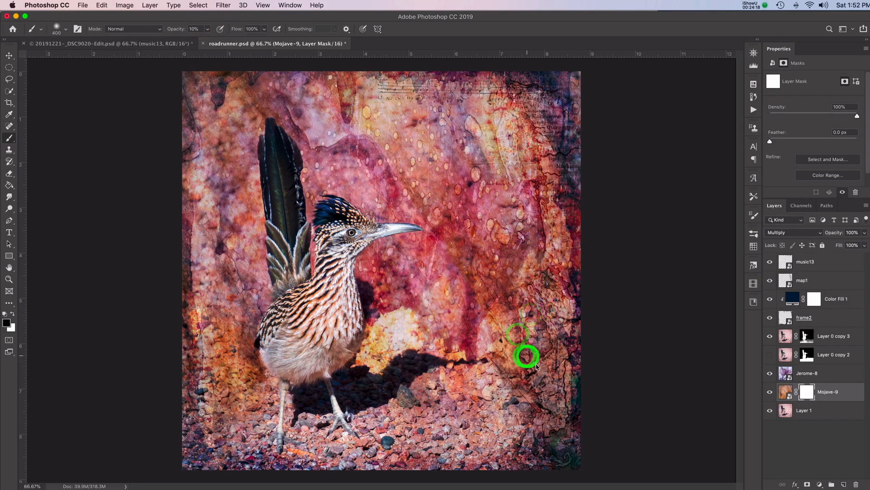
left_click(569, 358)
left_click(572, 382)
left_click(566, 401)
left_click(525, 386)
left_click(510, 367)
left_click(510, 340)
left_click(518, 291)
left_click(539, 281)
left_click(575, 276)
left_click(631, 299)
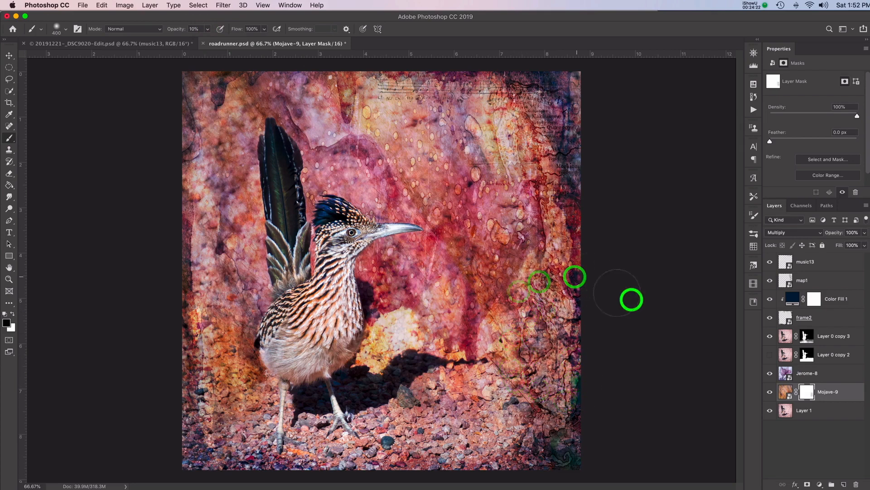
left_click(513, 407)
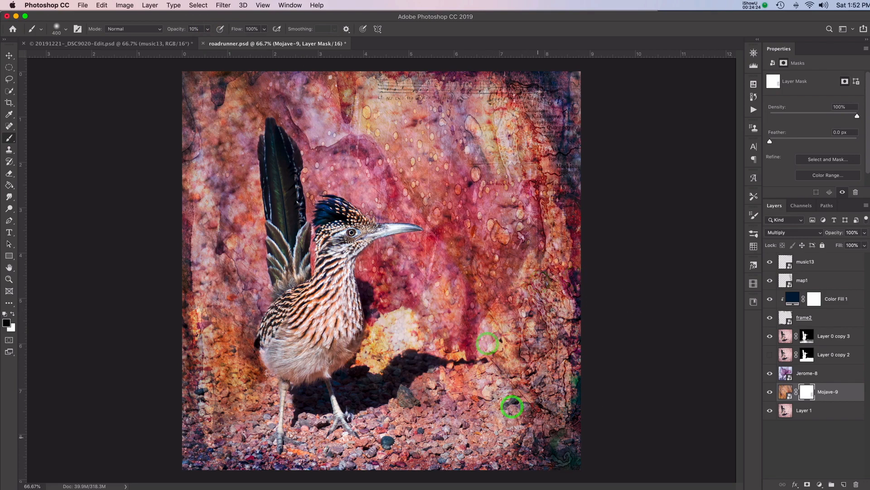
left_click(575, 449)
left_click(591, 452)
left_click(571, 425)
left_click(558, 396)
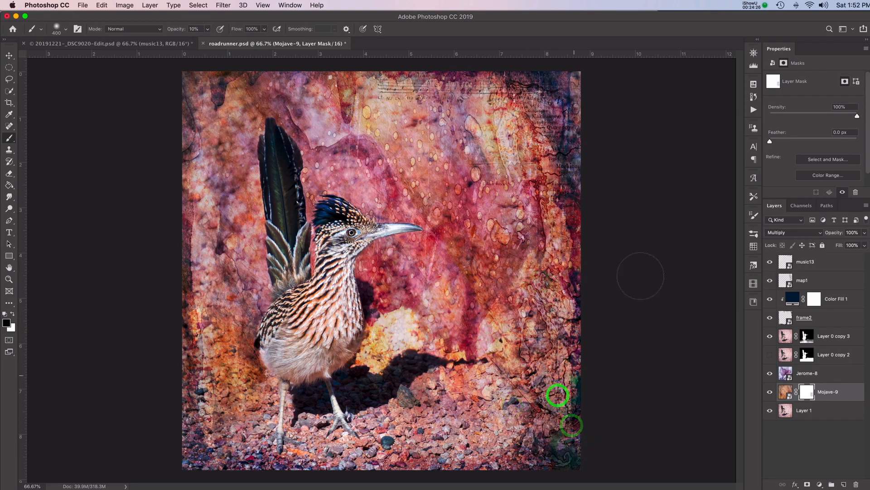
mouse_move(569, 262)
left_mouse_down()
mouse_move(561, 248)
mouse_move(559, 255)
left_mouse_up()
left_click(638, 380)
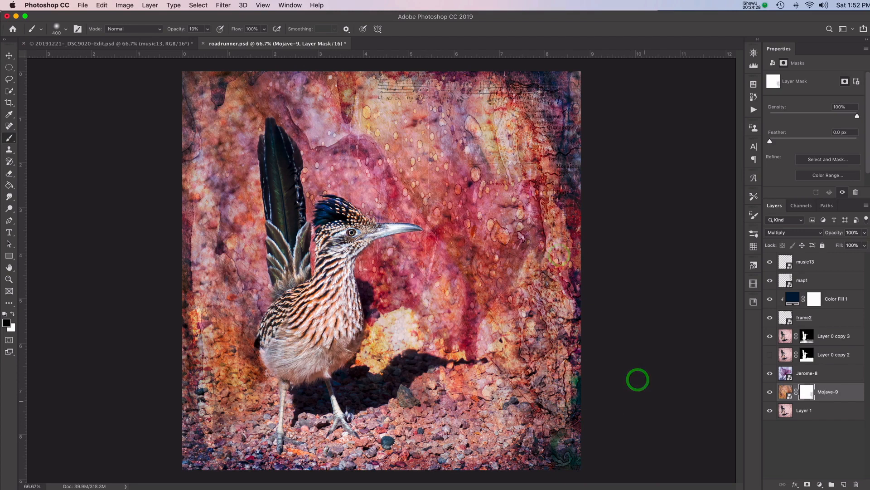
left_click(480, 299)
left_click(480, 335)
left_click(471, 358)
left_click(499, 444)
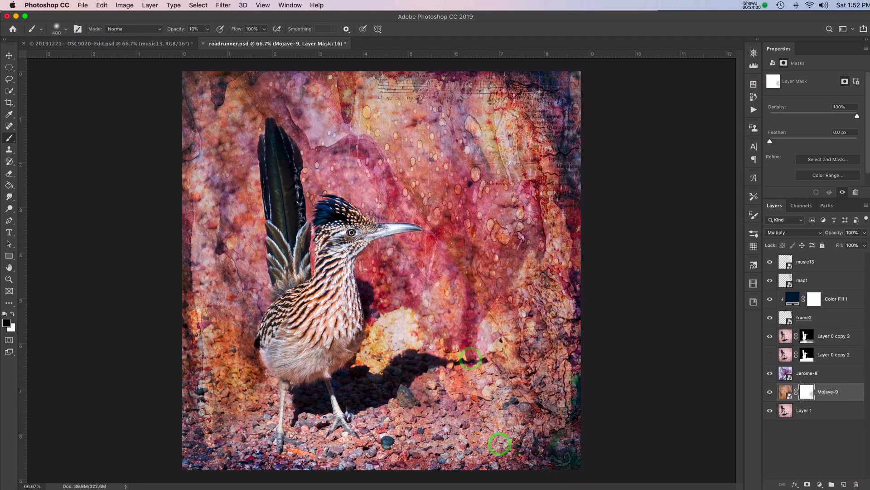
left_click(569, 219)
left_click(616, 410)
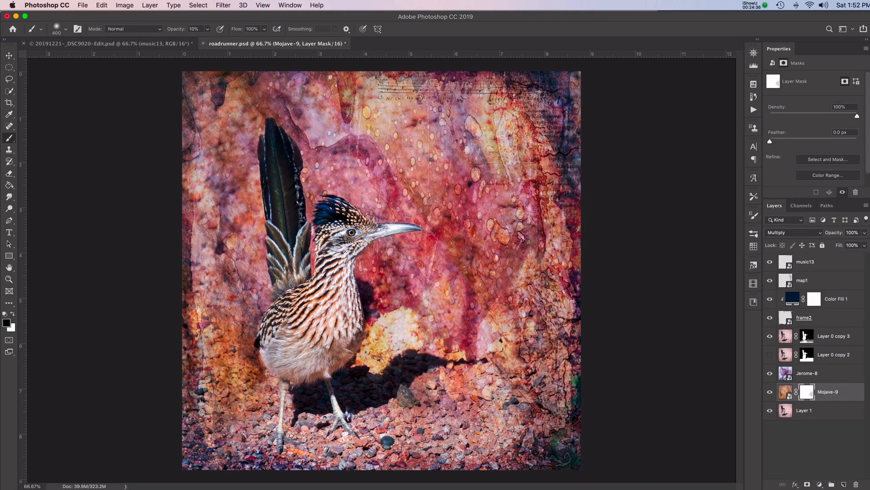
Disable and re-enable the Mojave-9 layer mask to compare the texture before and after painting.
right_click(808, 392)
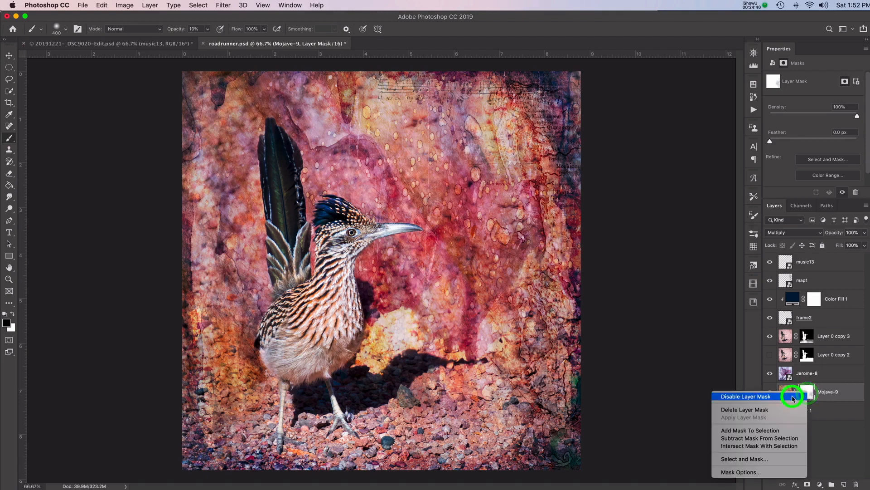
left_click(793, 398)
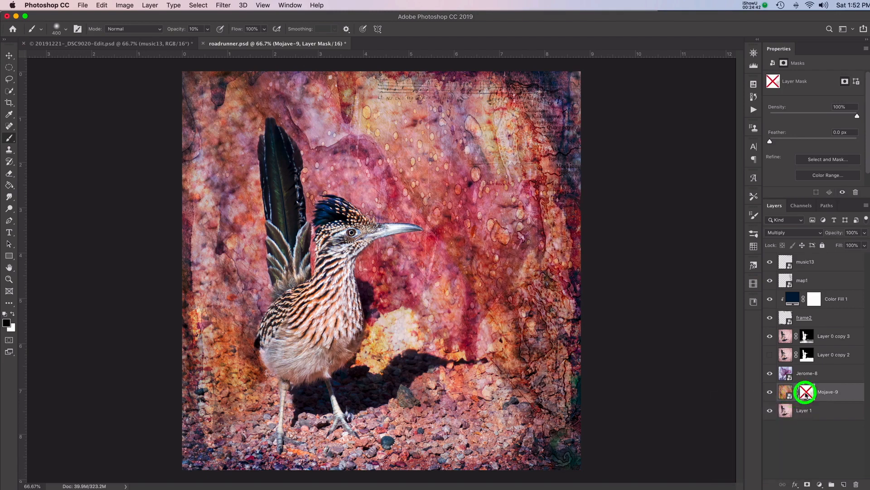
right_click(806, 393)
left_click(812, 398)
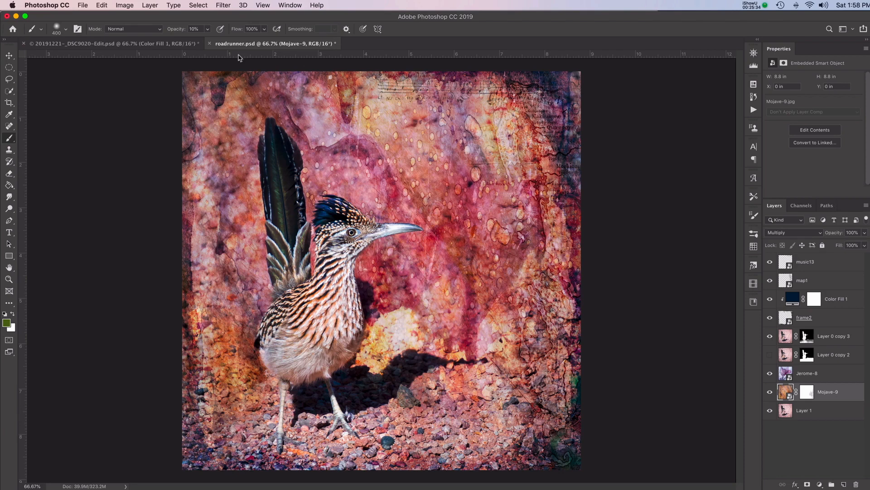
Add a Solid Color fill layer in olive green #616b2c above the music13 layer.
left_click(785, 261)
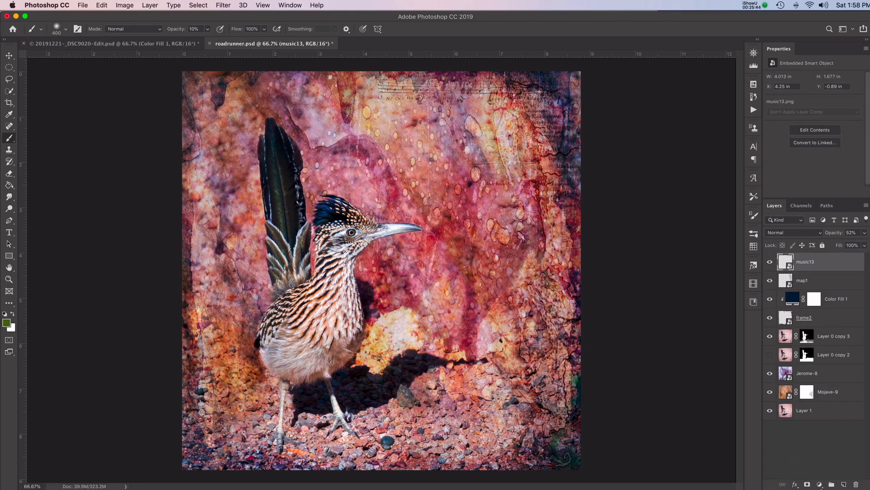
left_click(819, 485)
left_click(837, 488)
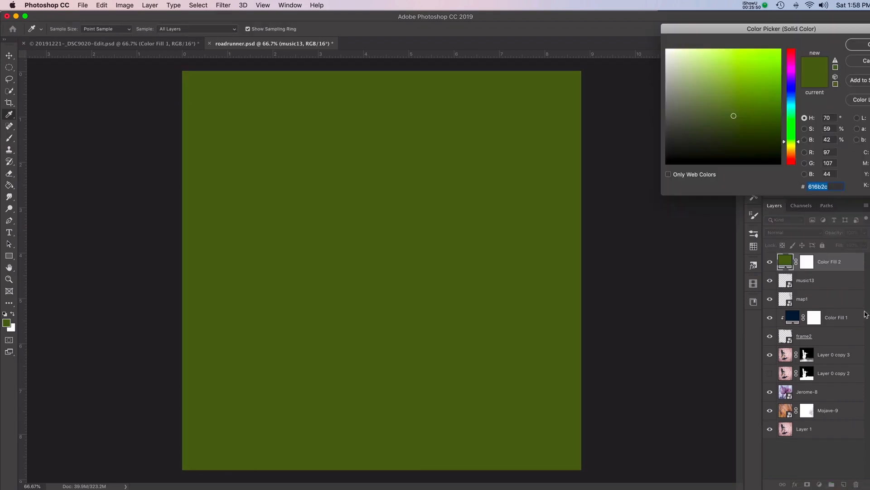
left_click(864, 44)
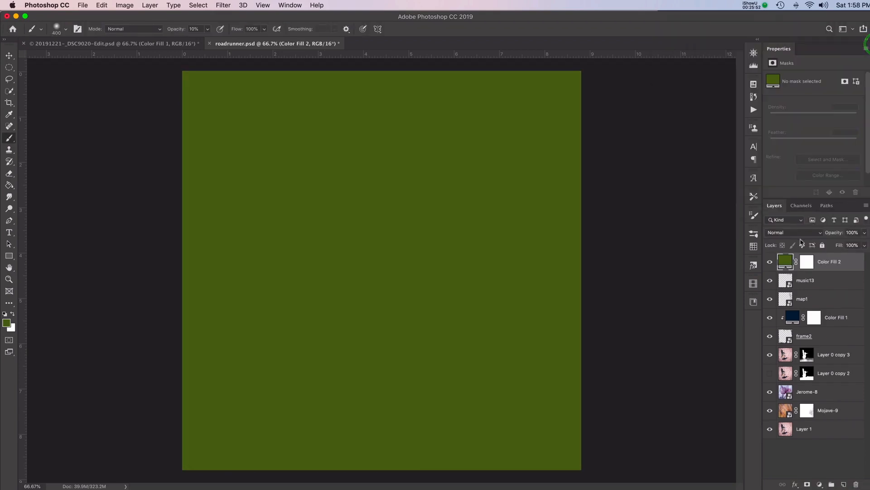
Blend the green fill layer in Soft Light at 28% opacity, and compare the image with and without it.
left_click(806, 235)
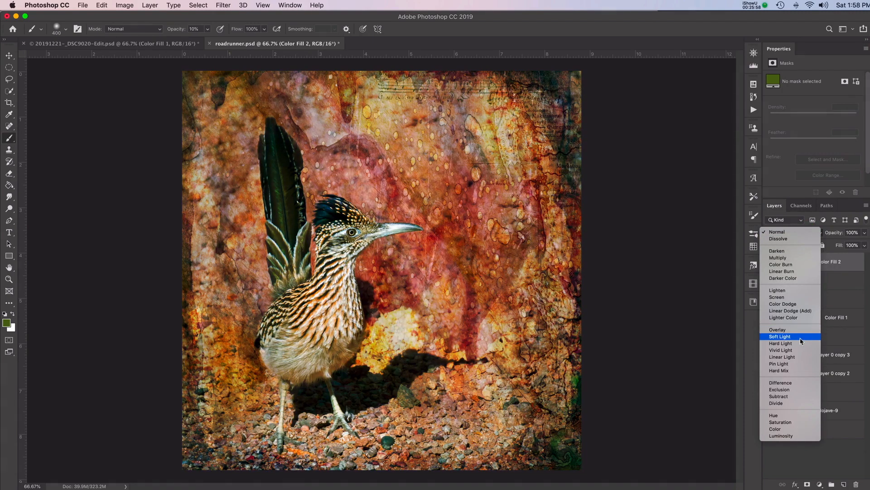
left_click(797, 336)
left_click(864, 232)
left_click(864, 246)
left_click_drag(863, 245, 837, 249)
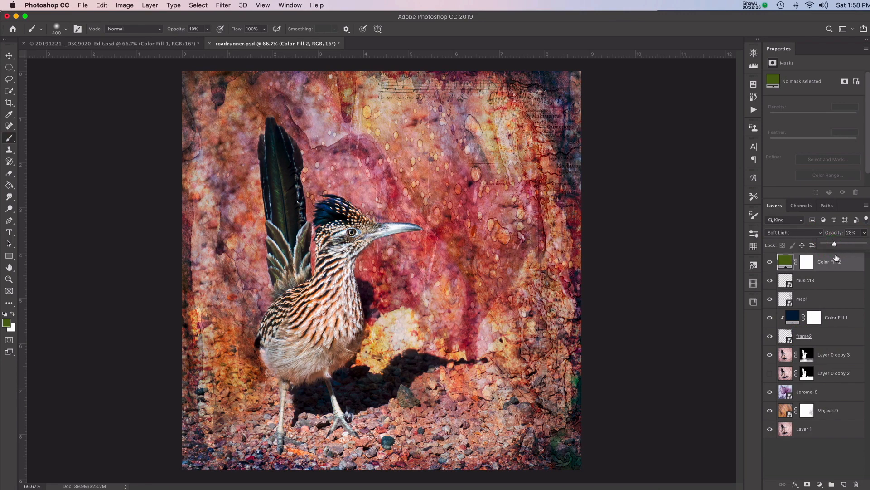
left_click(770, 263)
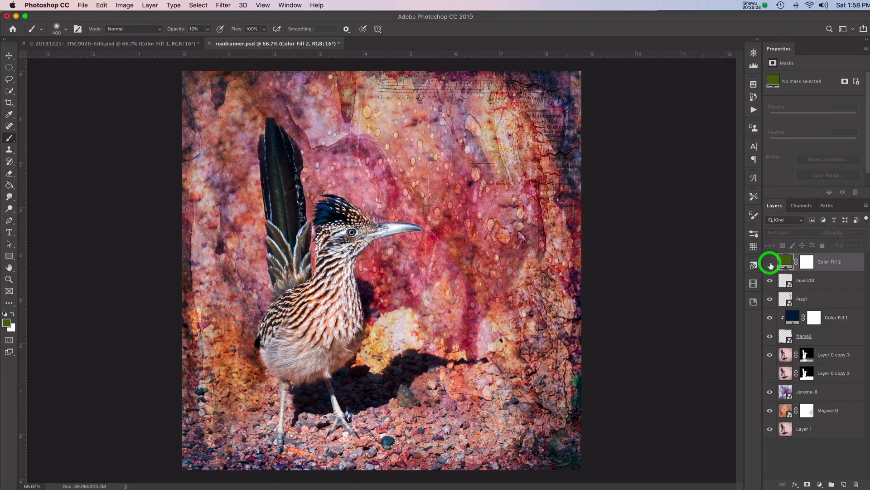
left_click(769, 263)
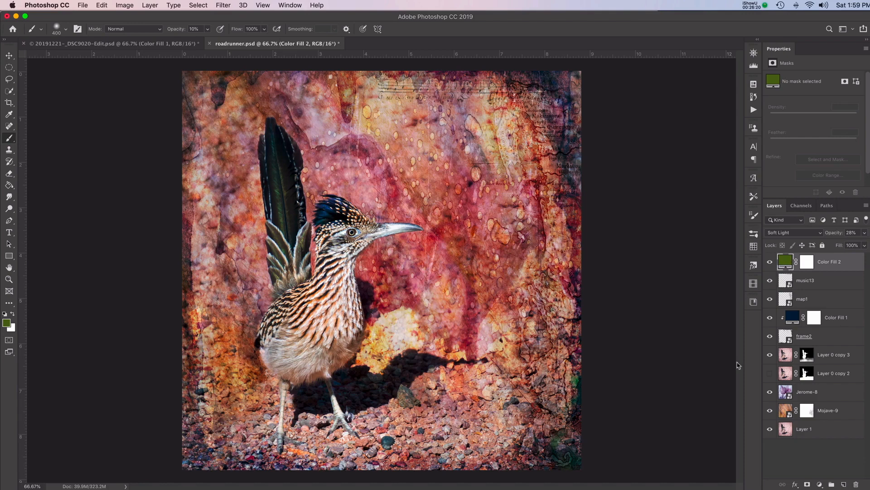
Try pink, red, orange and other swatches from the cc010-april library as the soft-light fill layer's colour.
left_click(753, 302)
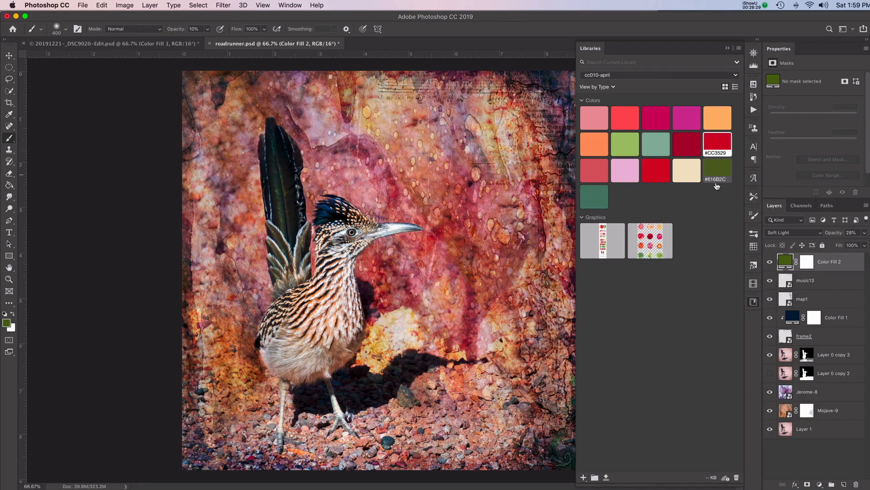
left_click(594, 115)
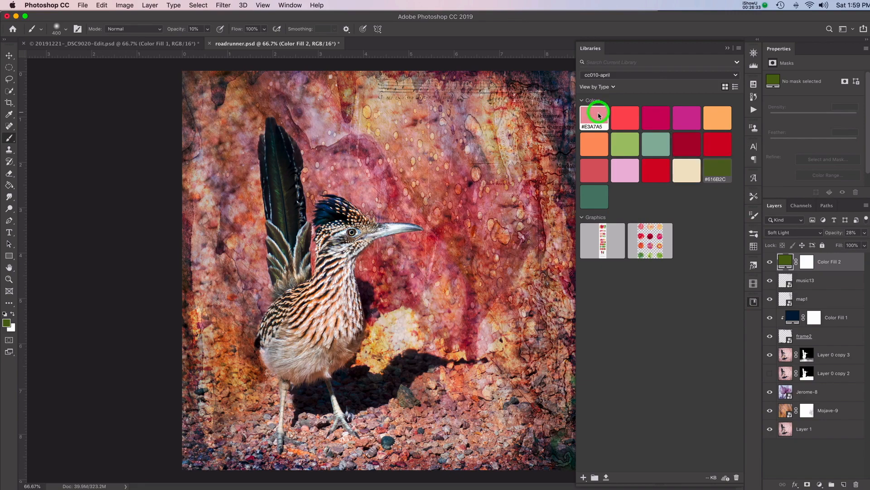
left_click(624, 118)
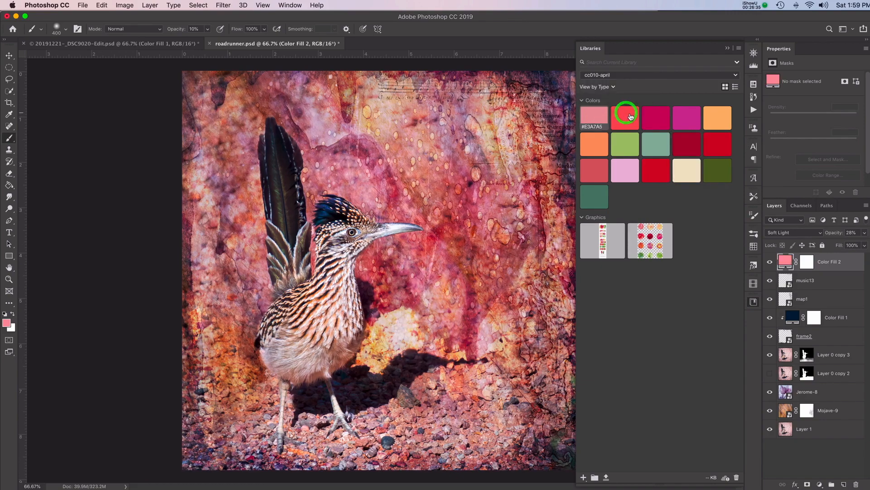
left_click(663, 117)
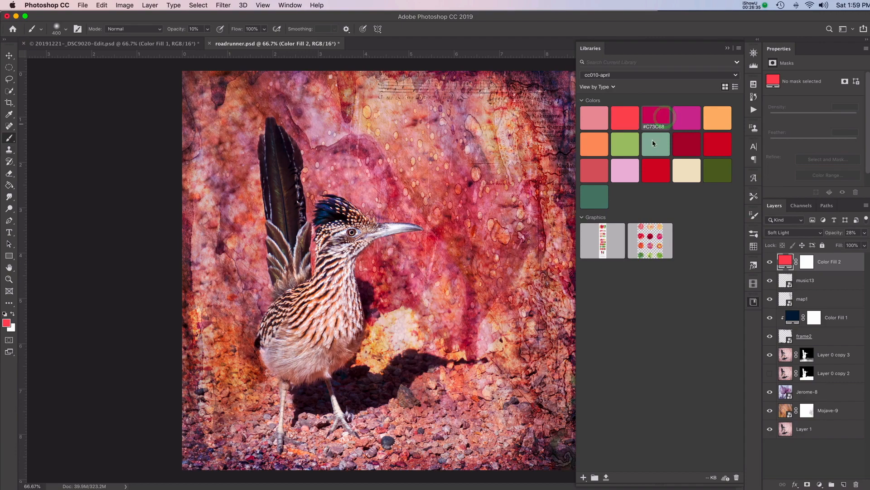
left_click(596, 151)
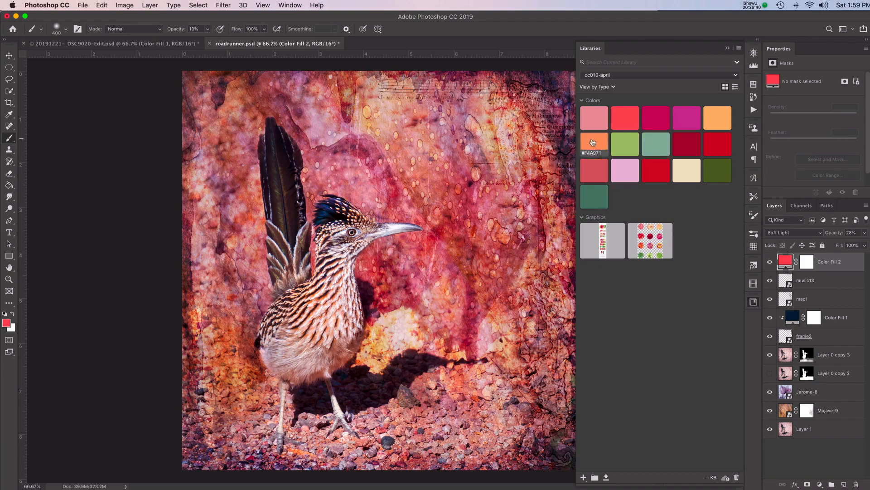
left_click(598, 143)
left_click(629, 172)
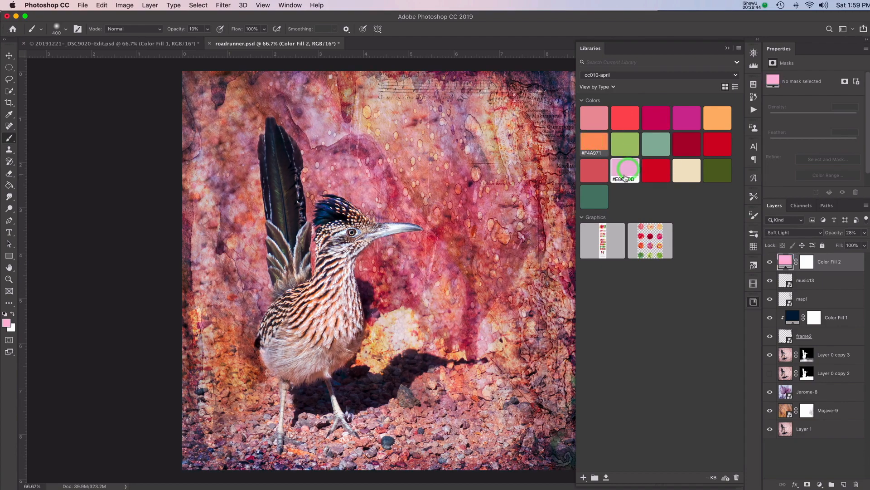
left_click(655, 173)
Set the fill layer's colour to the library's olive green #616B2C, and compare the image with and without it.
left_click(720, 172)
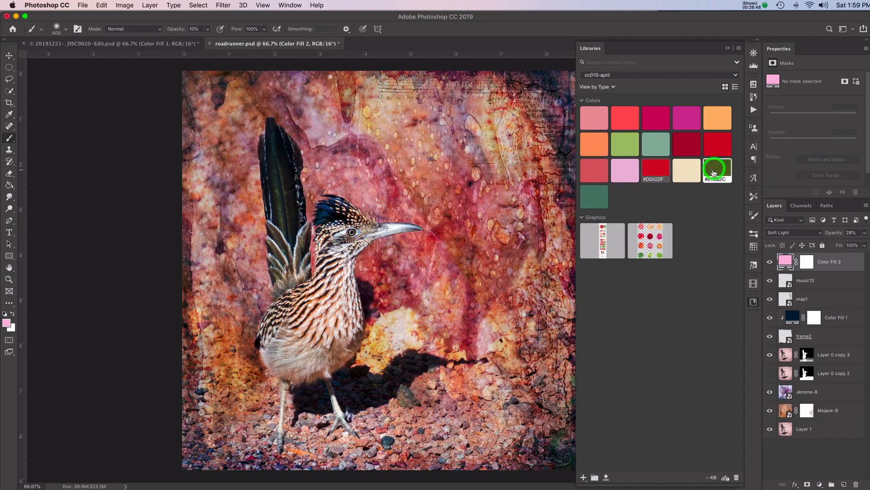
left_click(727, 48)
left_click(769, 262)
left_click(768, 263)
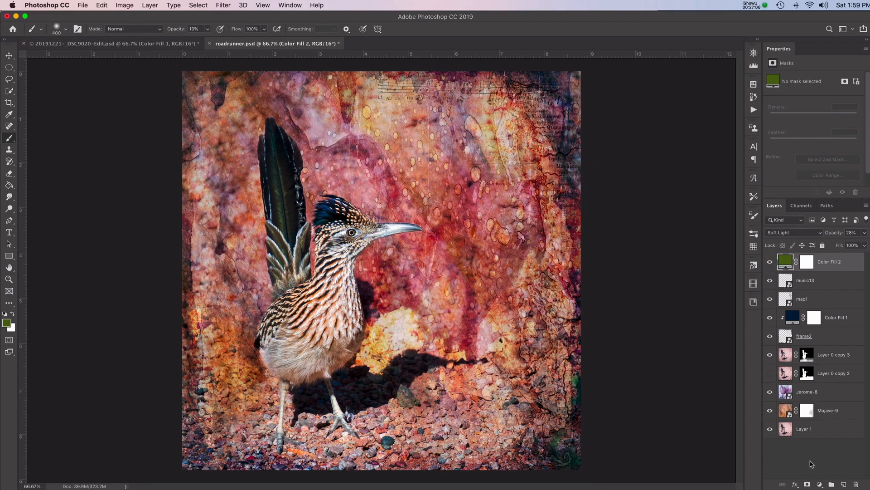
Add a Curves adjustment on top with a highlight point at input 189, output 197 and a shadow point at input 72, output 70.
left_click(819, 484)
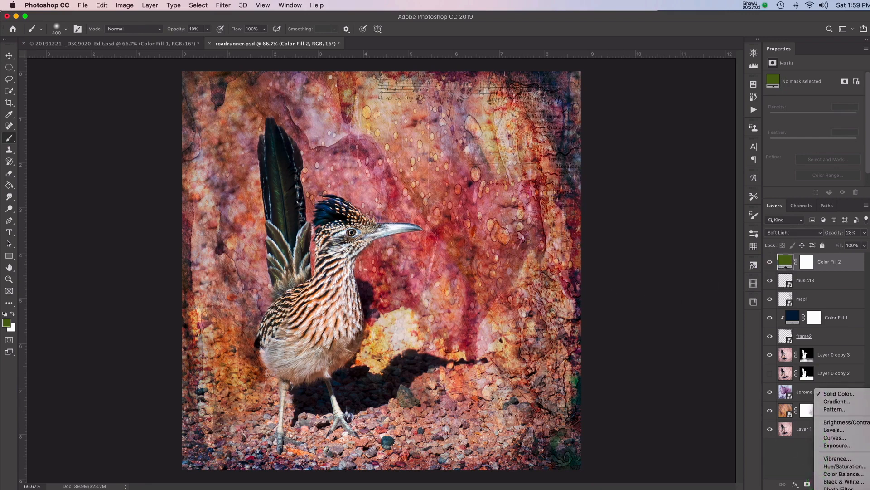
left_click(839, 404)
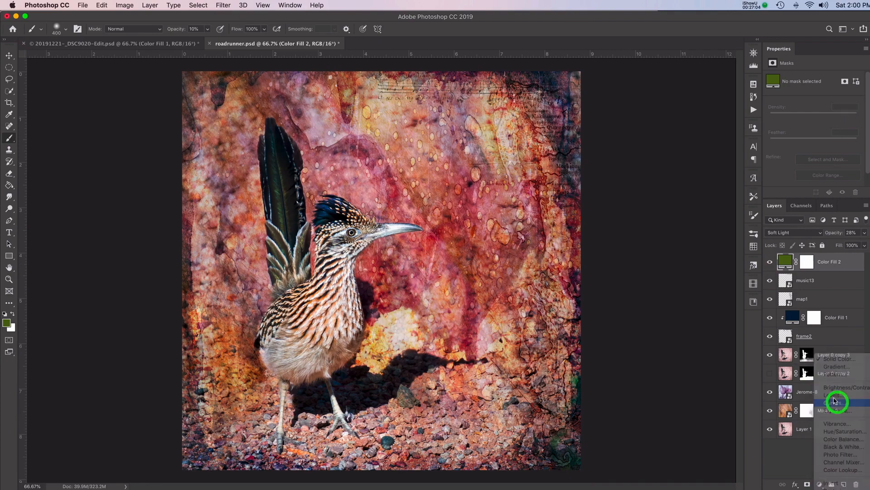
left_click_drag(843, 113, 839, 115)
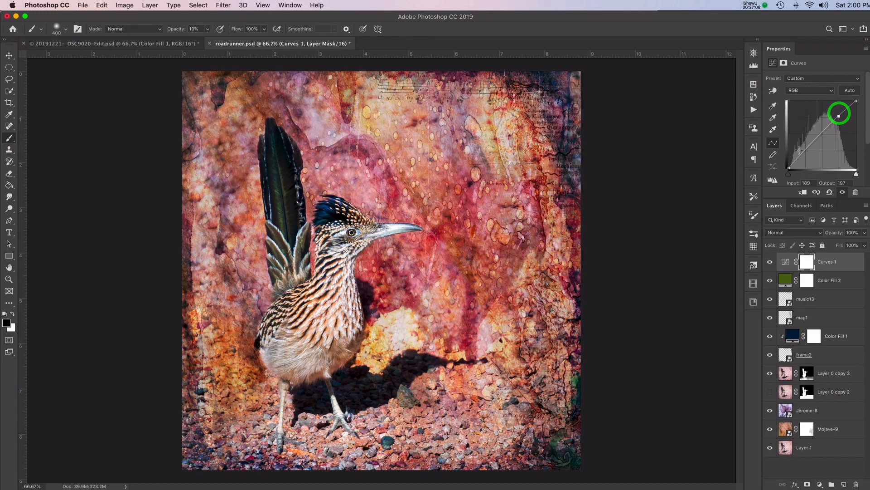
left_click_drag(807, 146, 808, 149)
Toggle the Curves adjustment off and on to compare the contrast, and recheck its highlight point.
left_click(769, 262)
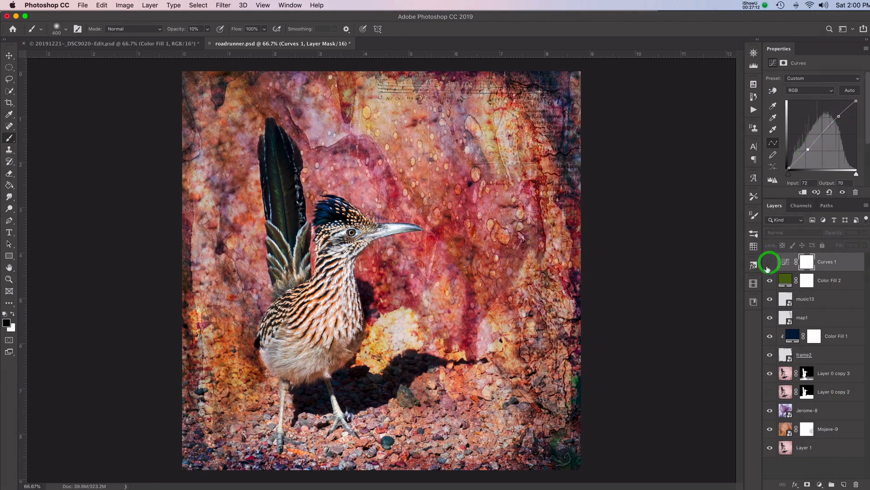
left_click(768, 265)
left_click(770, 264)
left_click(769, 264)
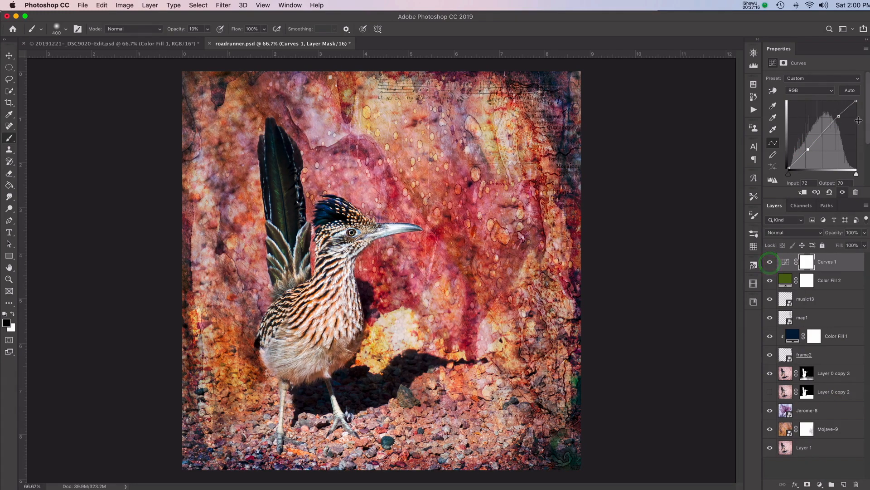
left_click(839, 116)
left_click_drag(838, 115, 839, 119)
left_click(769, 262)
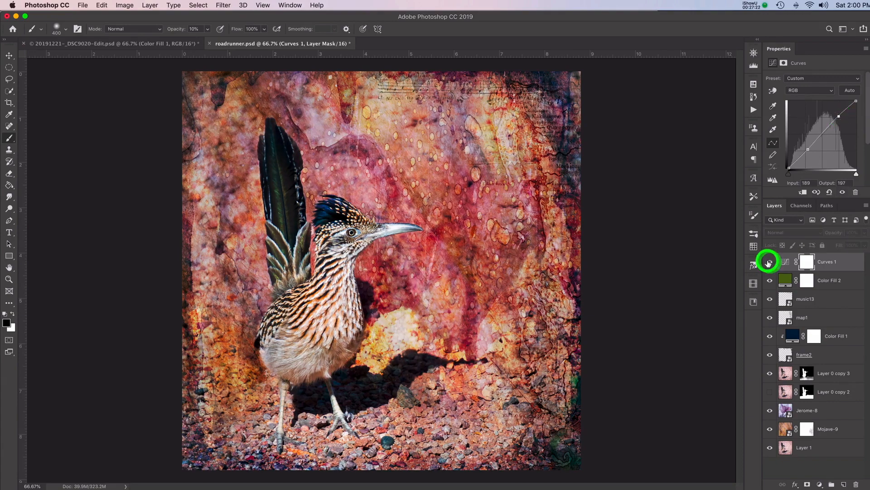
left_click(770, 262)
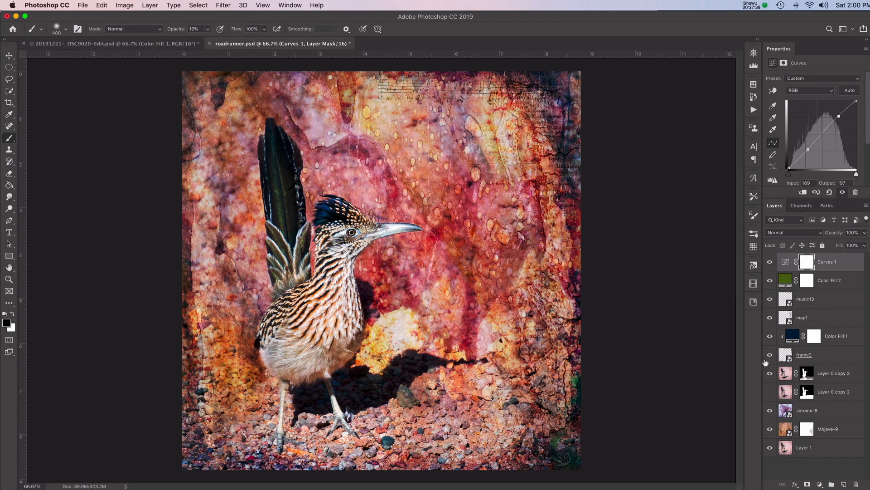
Add a Hue/Saturation adjustment on top and reduce the master saturation to -15.
left_click(820, 485)
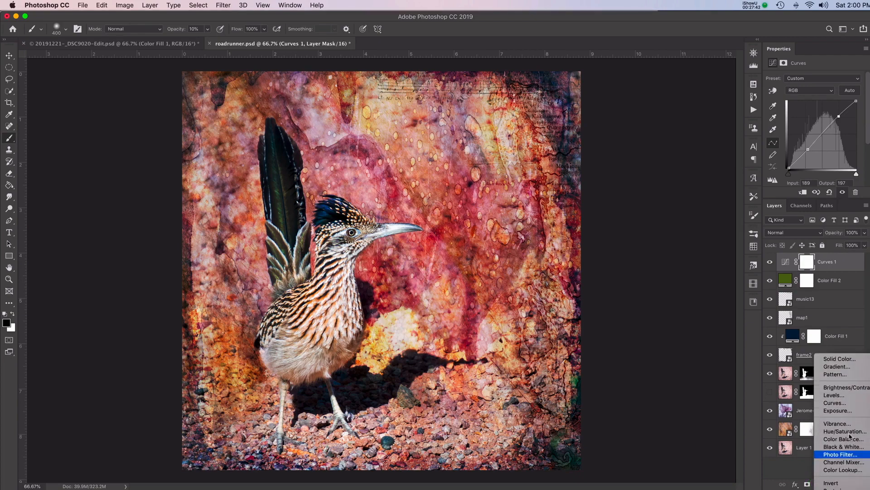
left_click(846, 431)
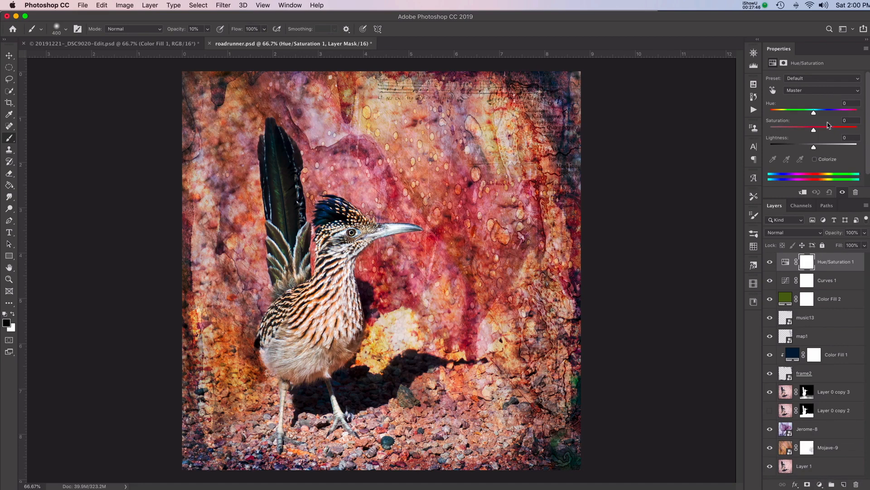
left_click(811, 131)
left_click_drag(812, 131, 807, 133)
left_click_drag(808, 134, 801, 135)
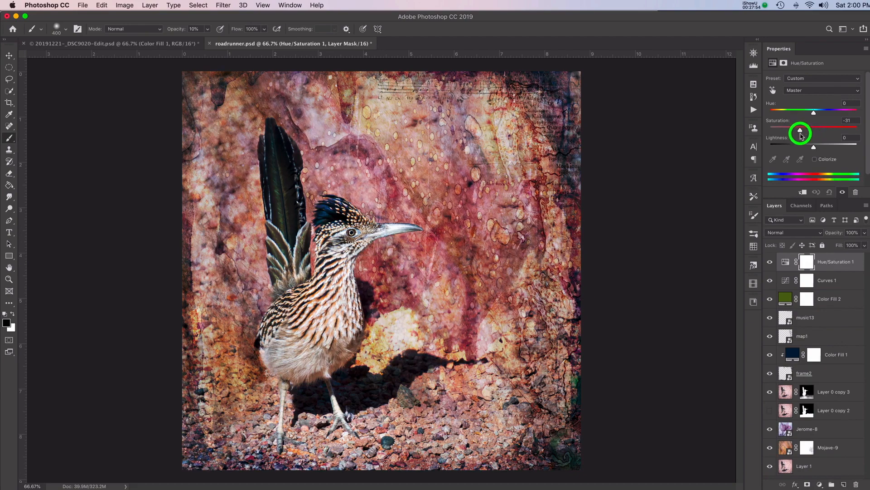
left_click_drag(801, 135, 808, 137)
Compare the image with and without the Hue/Saturation adjustment, and with it, the Curves and the green fill all hidden.
left_click(770, 264)
left_click(770, 264)
left_click_drag(770, 264, 775, 301)
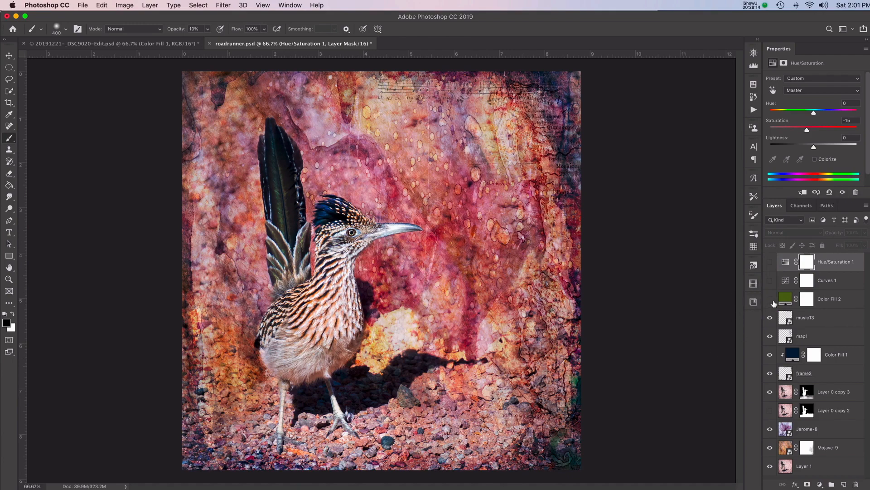
left_click_drag(770, 298, 770, 262)
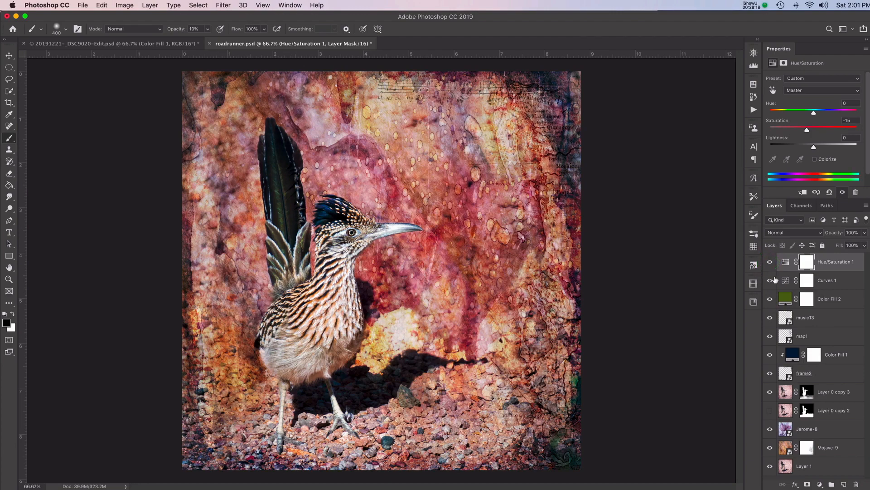